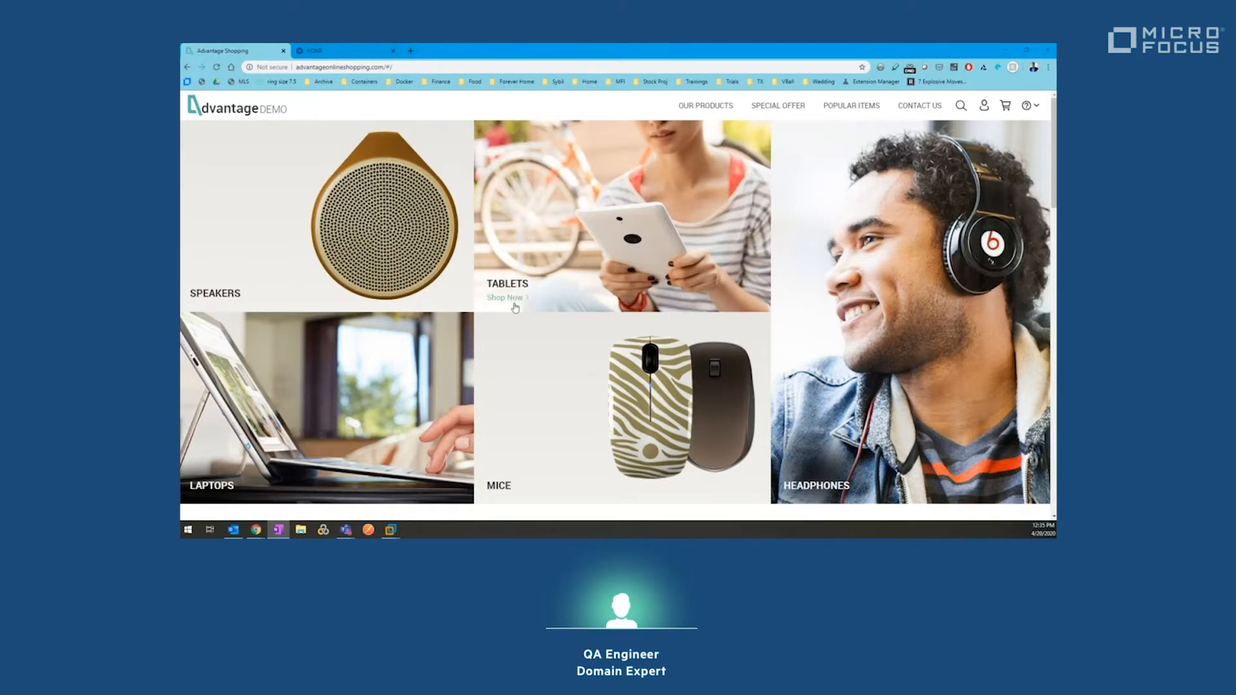
# Step: Browse the store's Tablets category to the HP ElitePad 1000 G2 page, then return home
pyautogui.click(516, 307)
pyautogui.scroll(-1, 516, 308)
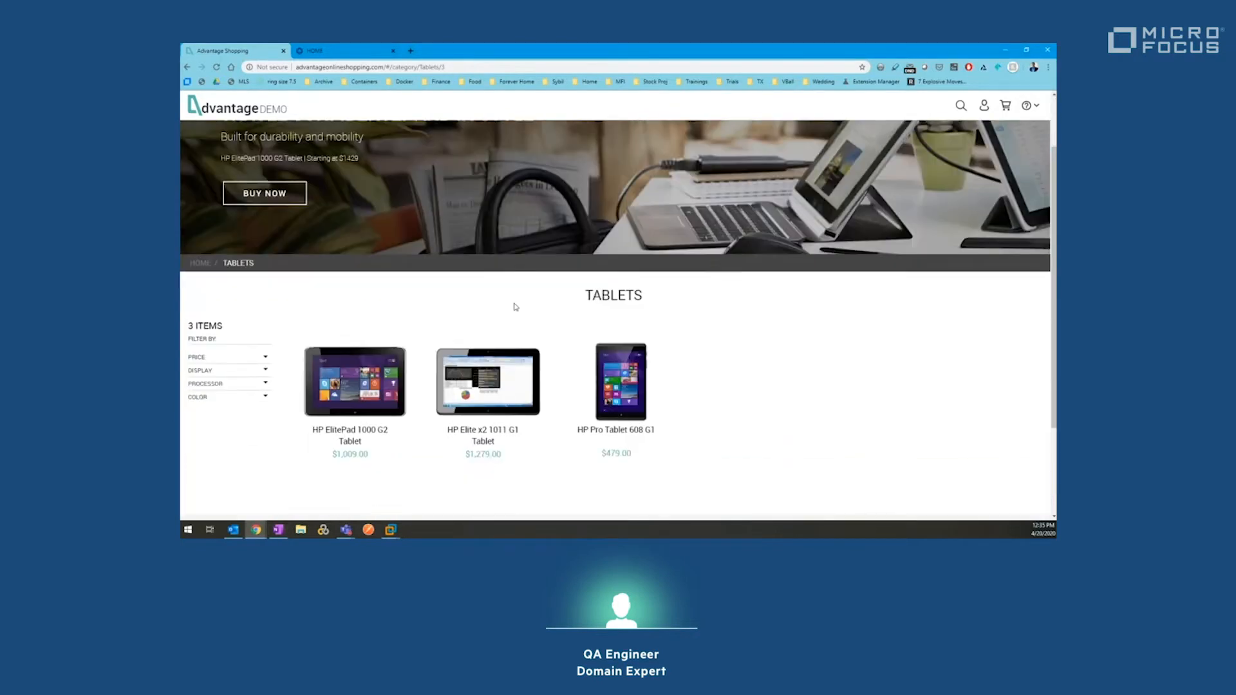
pyautogui.click(348, 381)
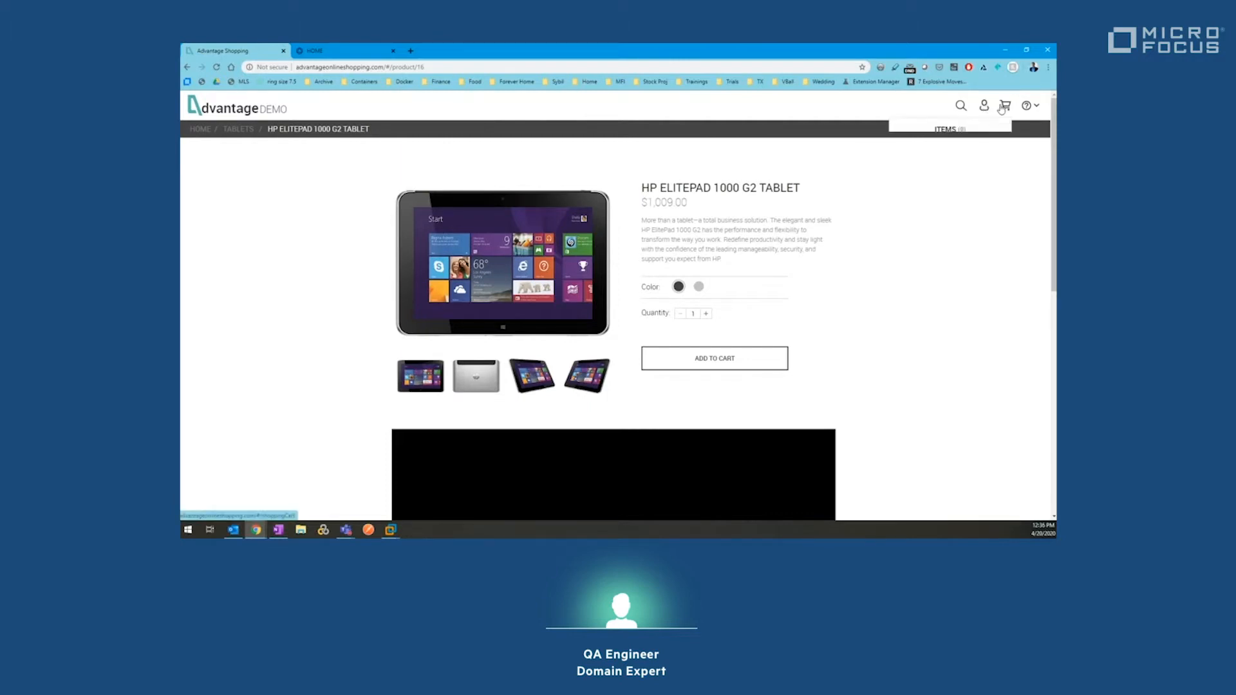
pyautogui.click(245, 110)
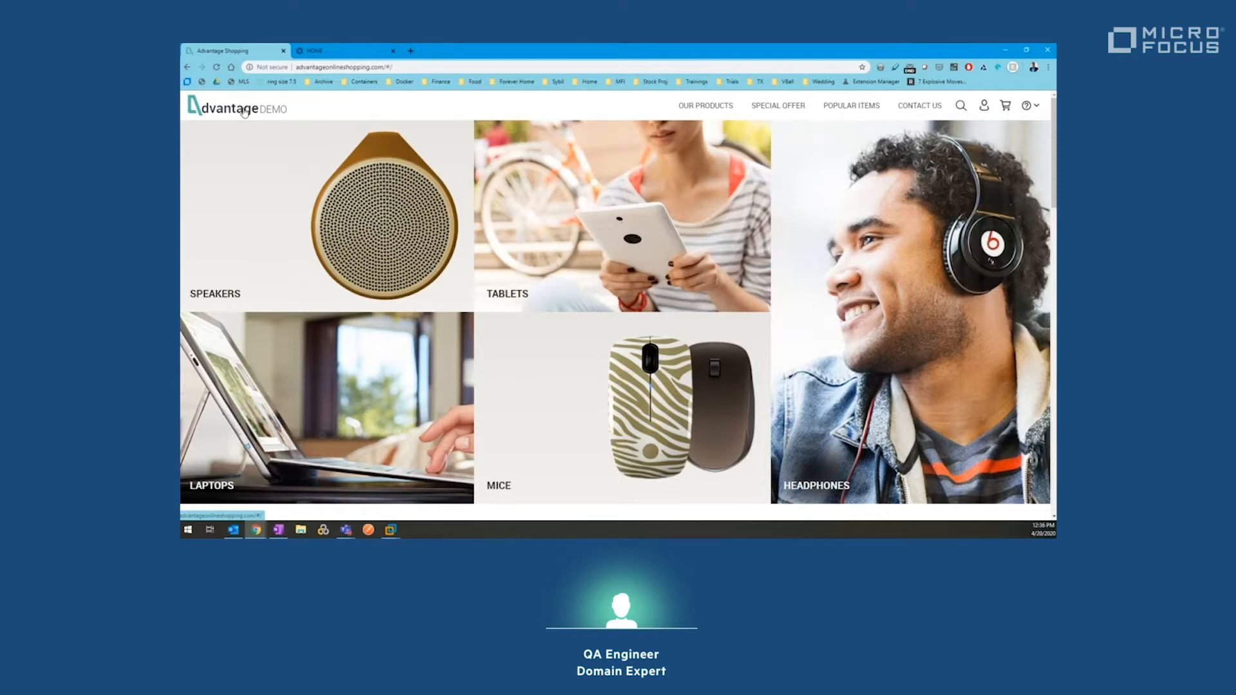
# Step: Switch to ALM Octane and go to Quality > Tests
pyautogui.click(315, 51)
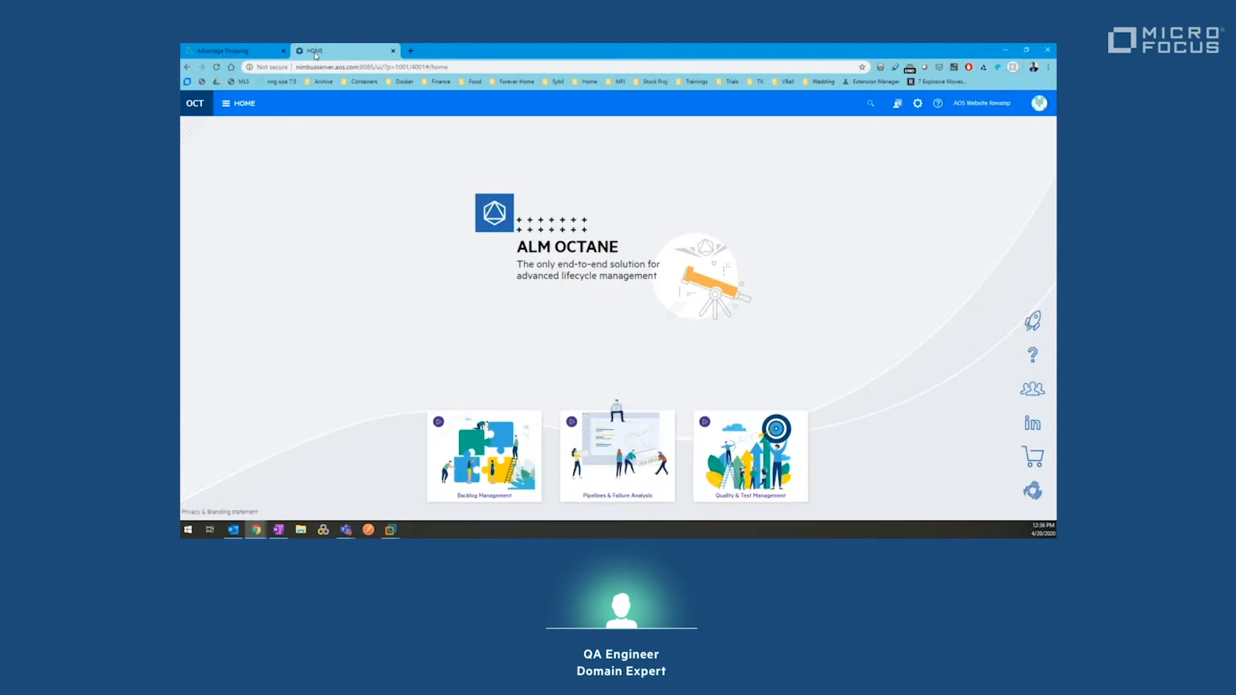
pyautogui.click(241, 108)
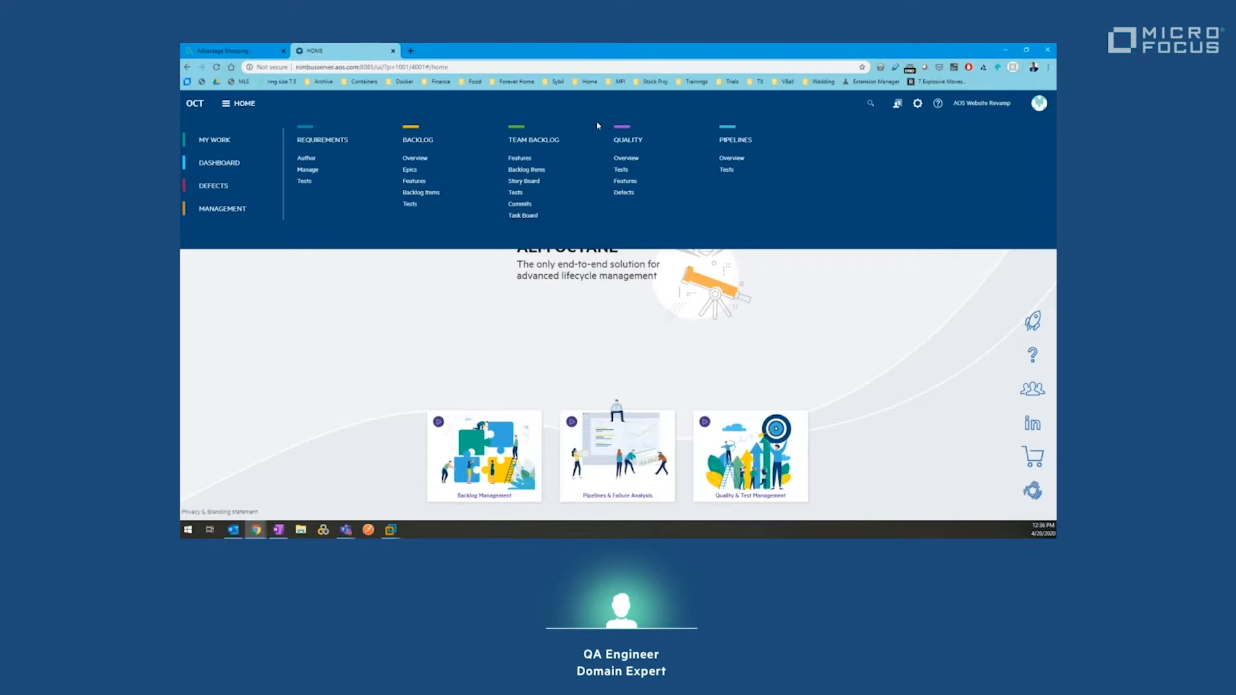
pyautogui.click(629, 170)
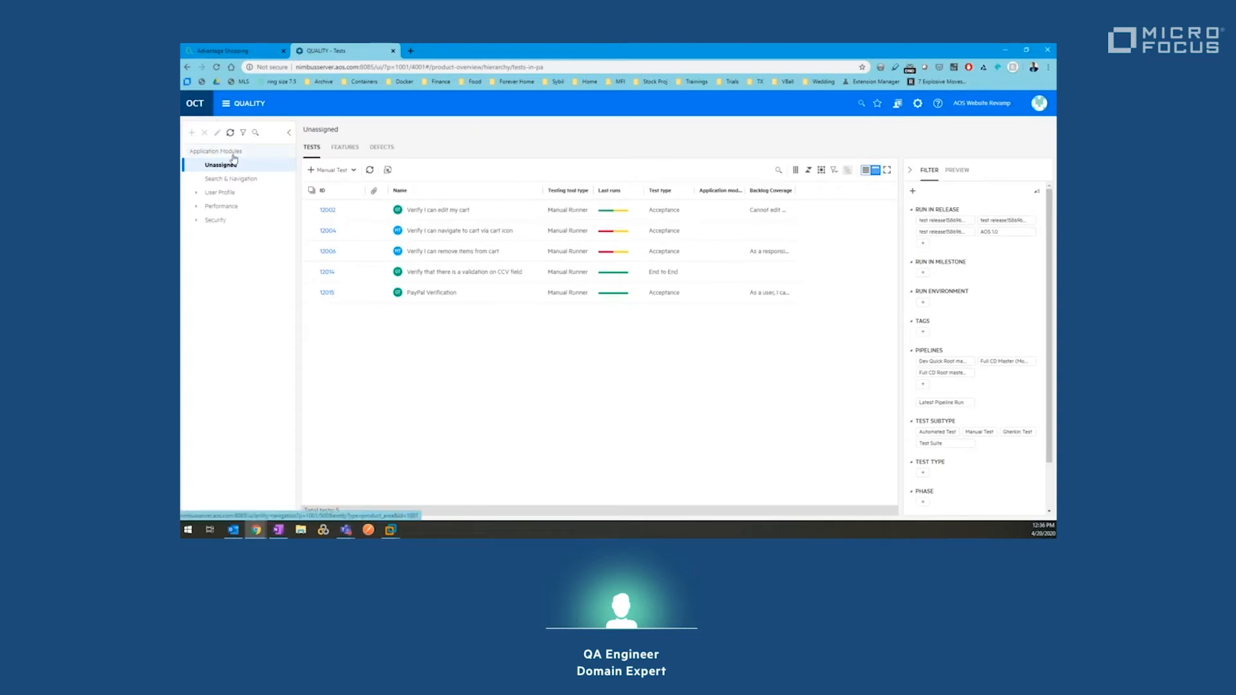
# Step: Select Application Modules at the top of the module tree to show all 13 tests
pyautogui.click(233, 152)
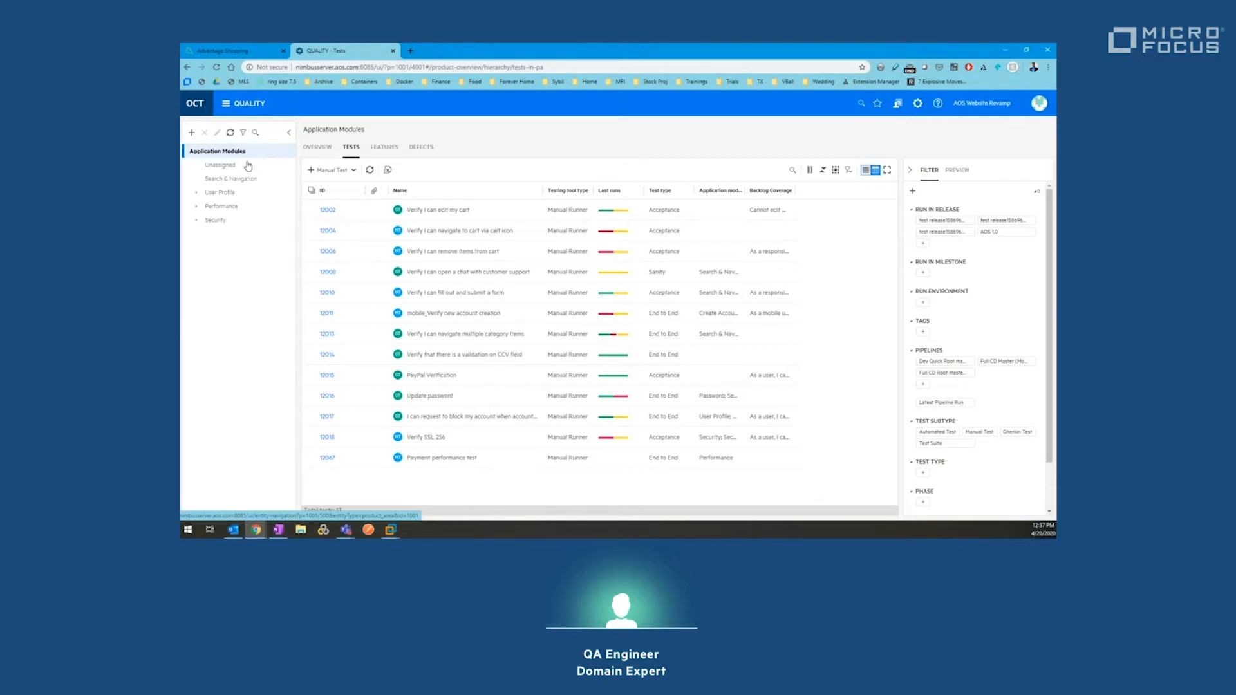
pyautogui.click(255, 202)
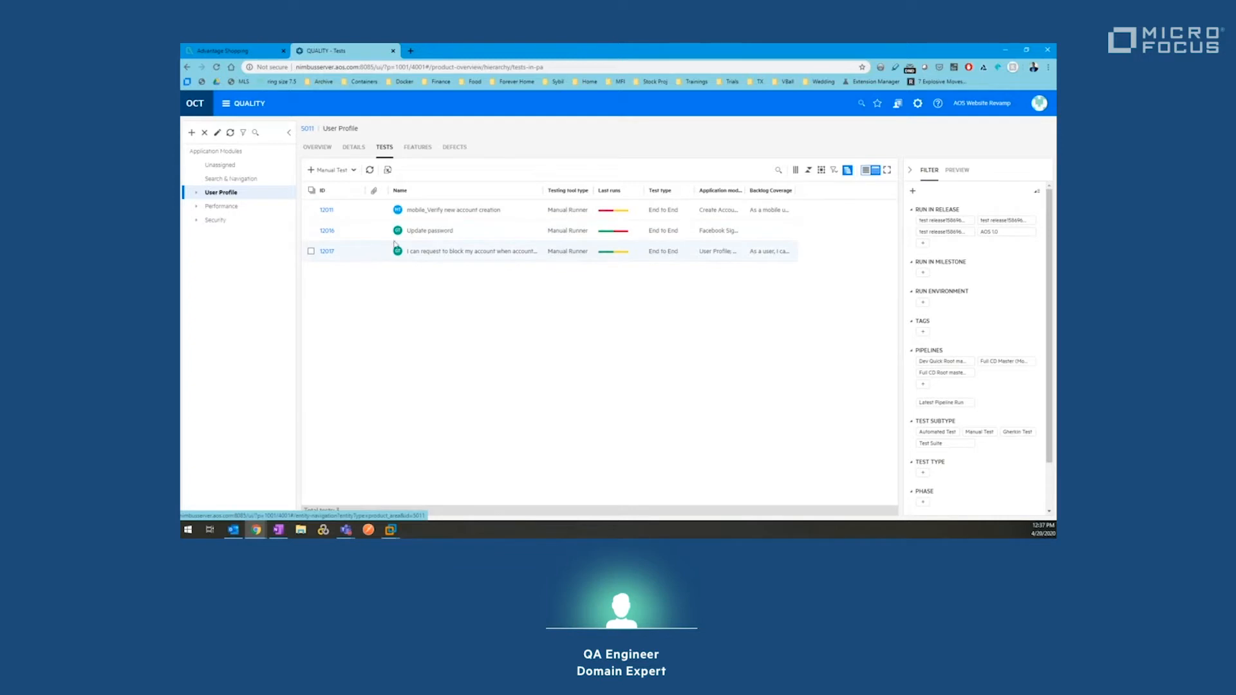
pyautogui.click(463, 148)
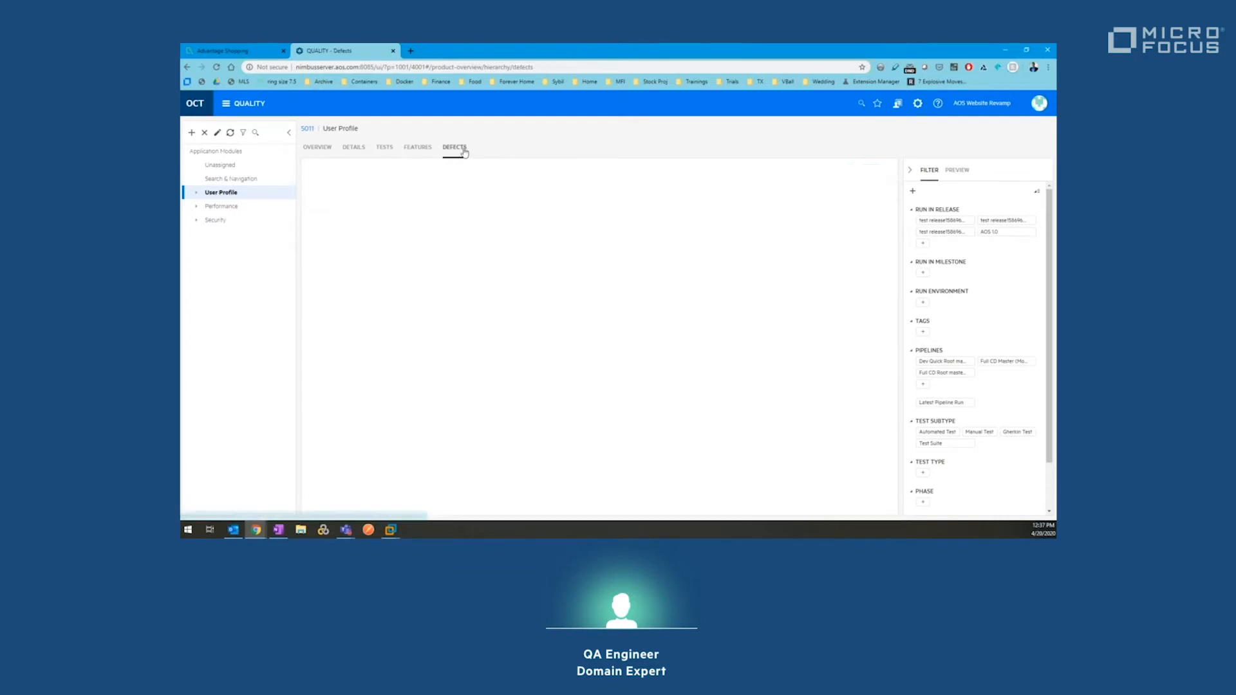
pyautogui.click(243, 153)
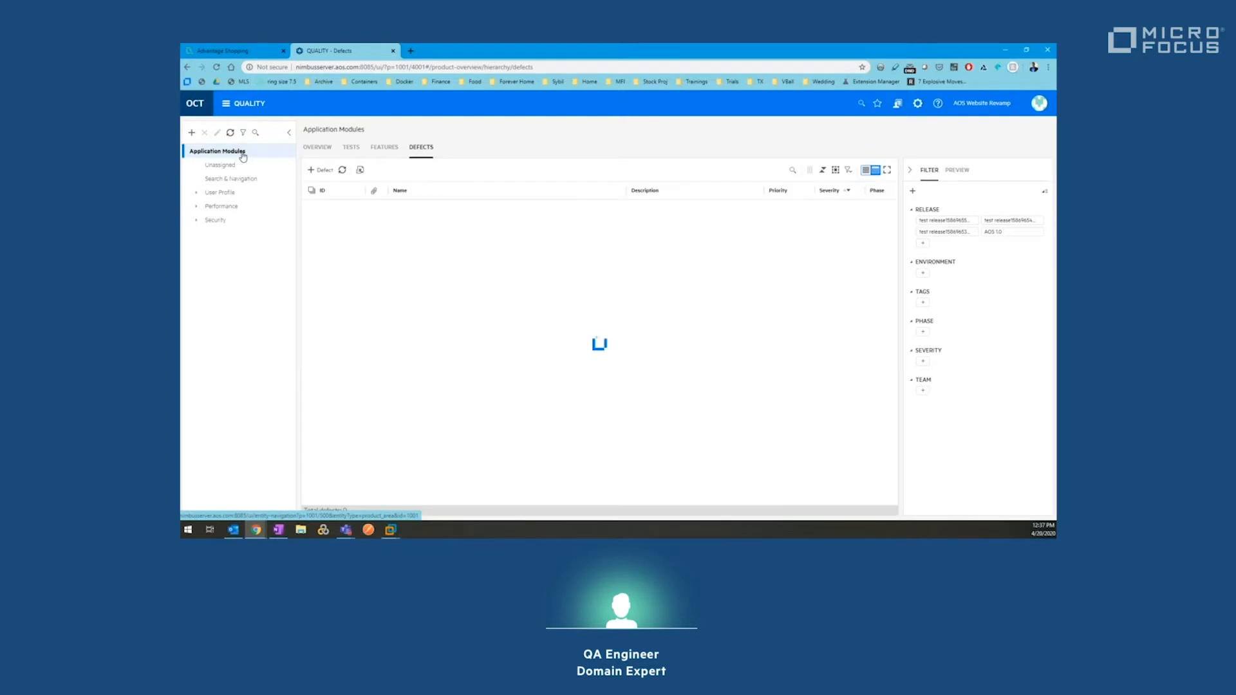
pyautogui.click(325, 149)
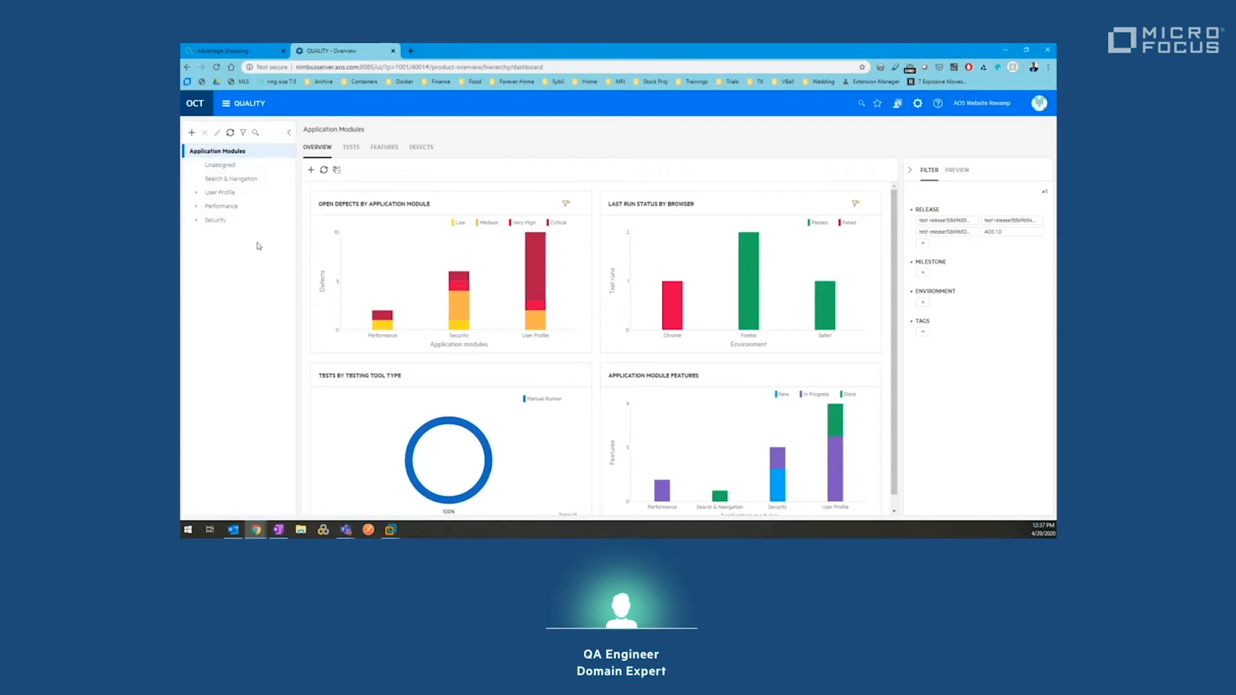
pyautogui.click(350, 150)
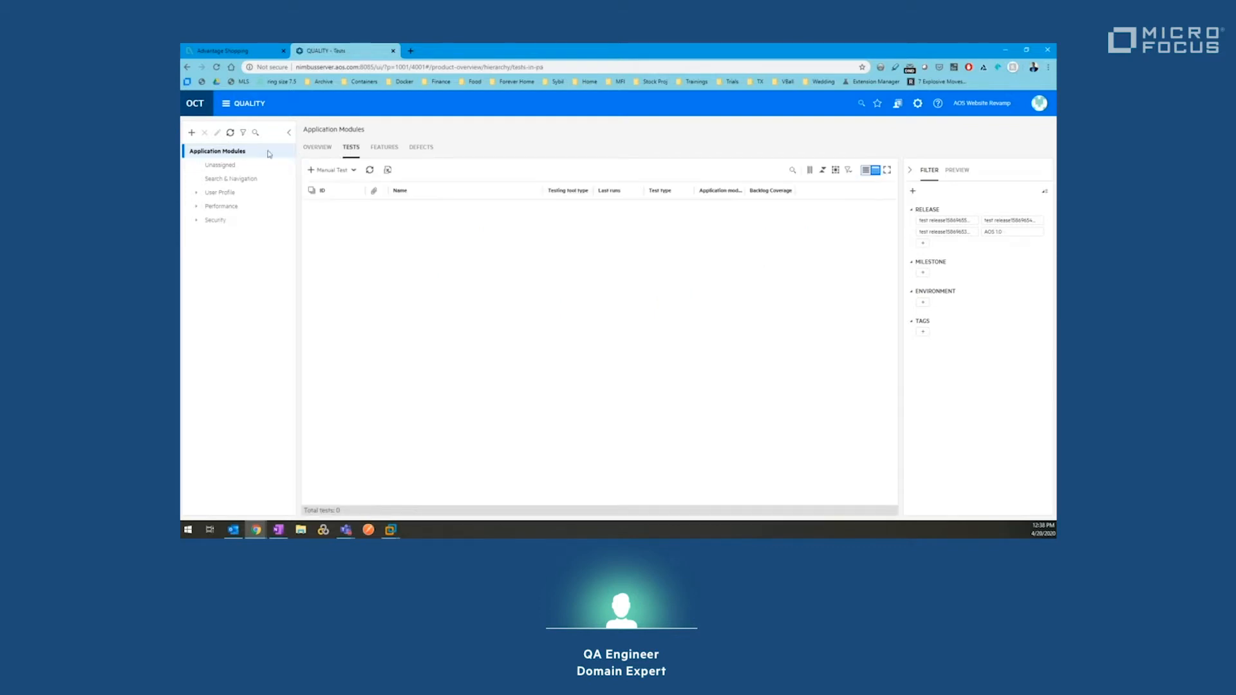
pyautogui.click(237, 166)
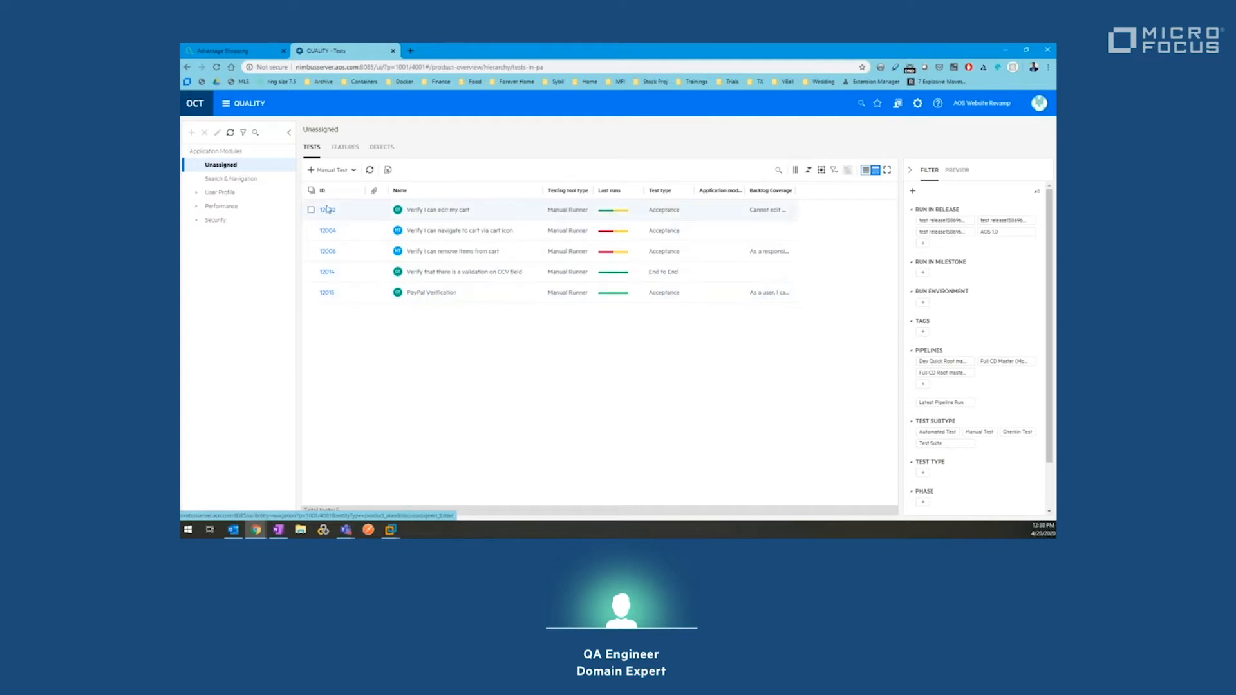
pyautogui.click(217, 151)
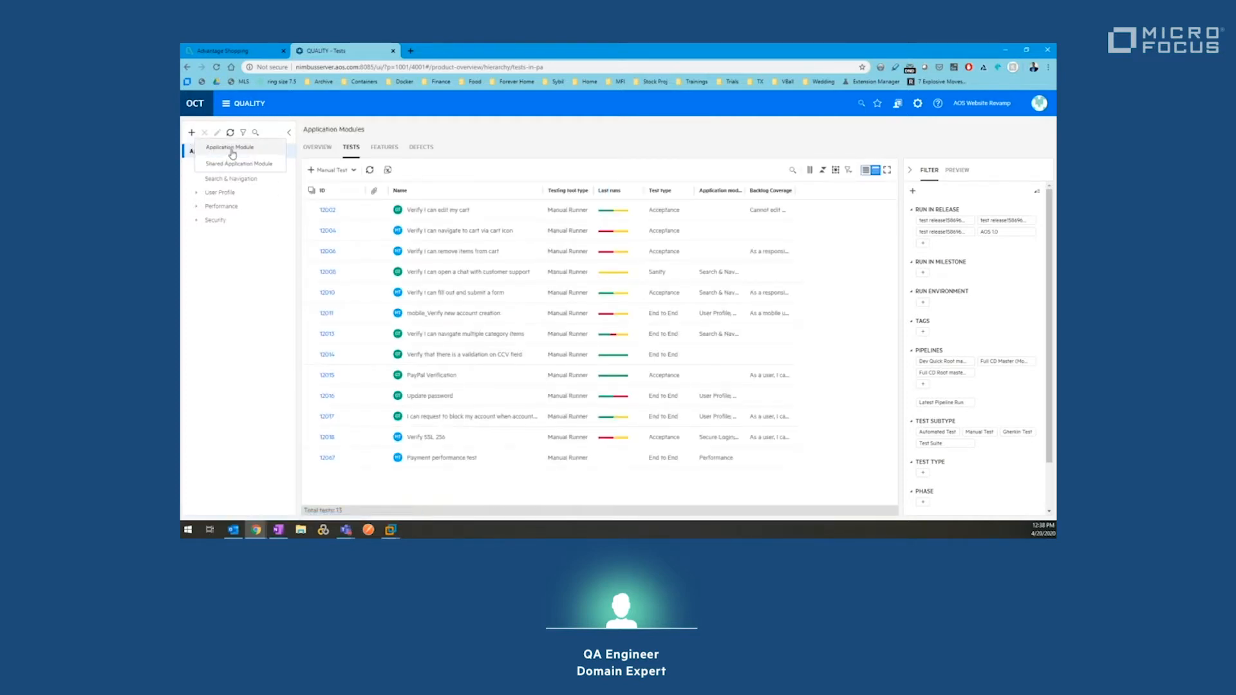
# Step: Add an application module named 'Checkout & Payment' from the module tree
pyautogui.click(191, 134)
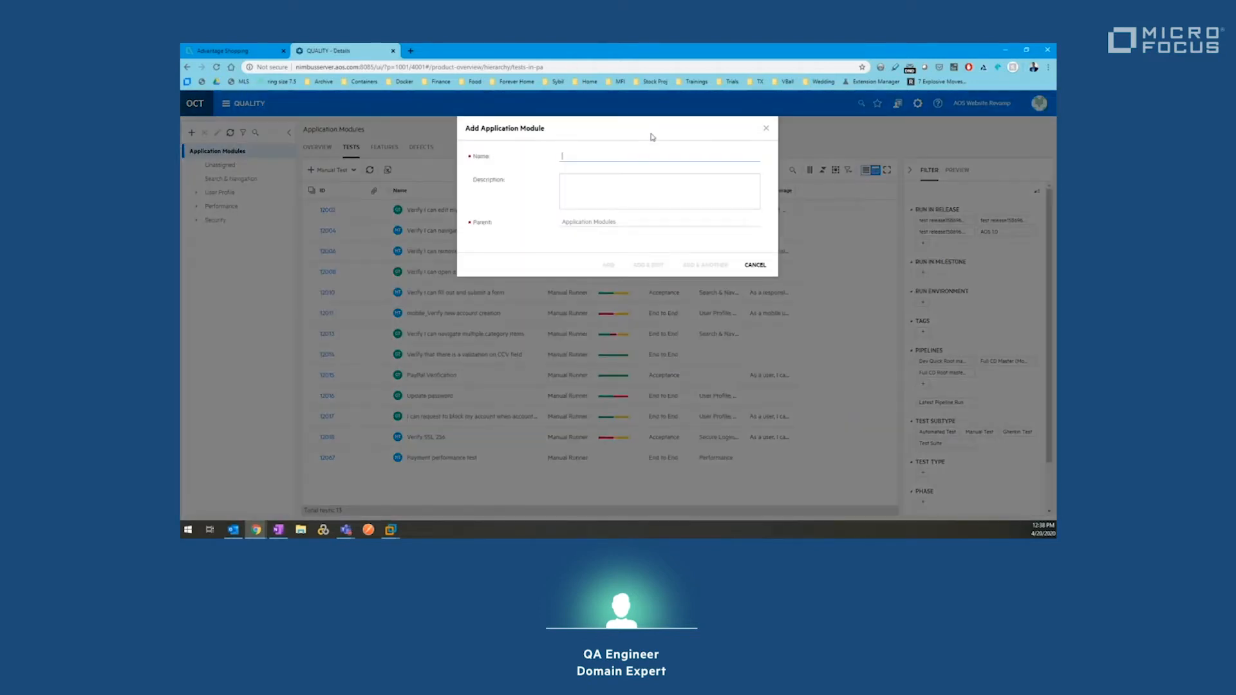
pyautogui.write('Co')
pyautogui.write('eckout & ')
pyautogui.write('Payme')
pyautogui.write('nt')
pyautogui.click(608, 265)
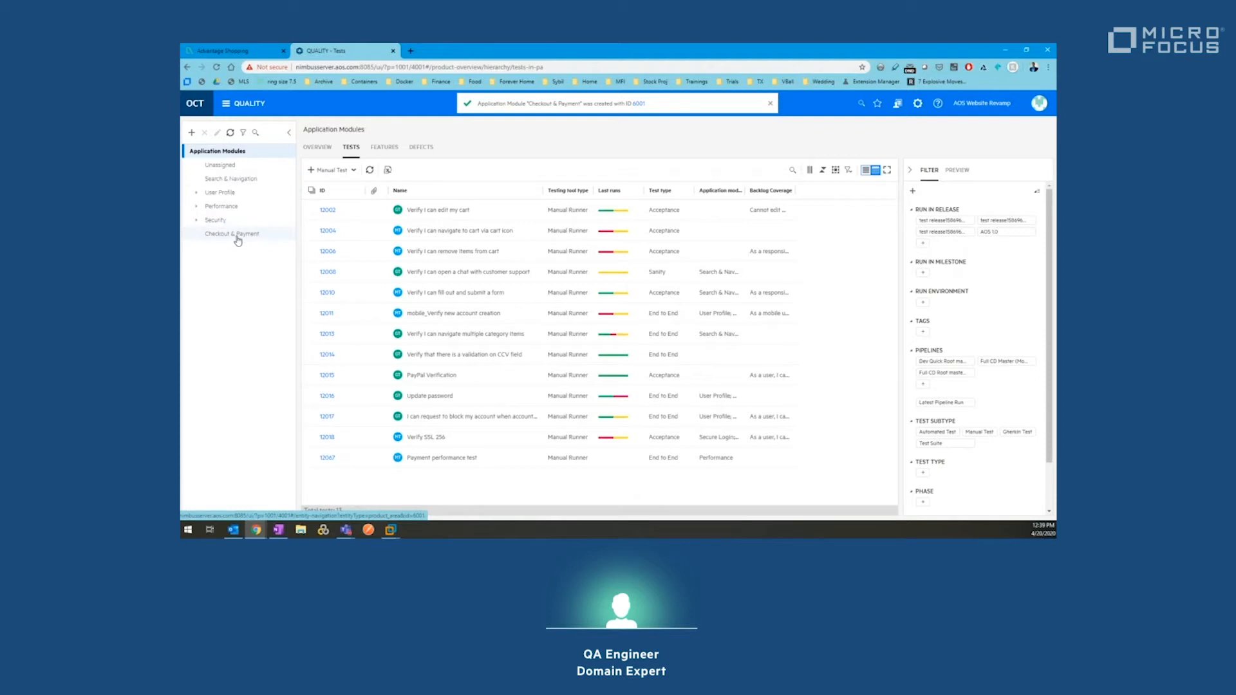
# Step: Assign all five Unassigned tests to Checkout & Payment by dragging them onto it
pyautogui.click(311, 210)
pyautogui.keyDown('shift'); pyautogui.click(311, 292); pyautogui.keyUp('shift')
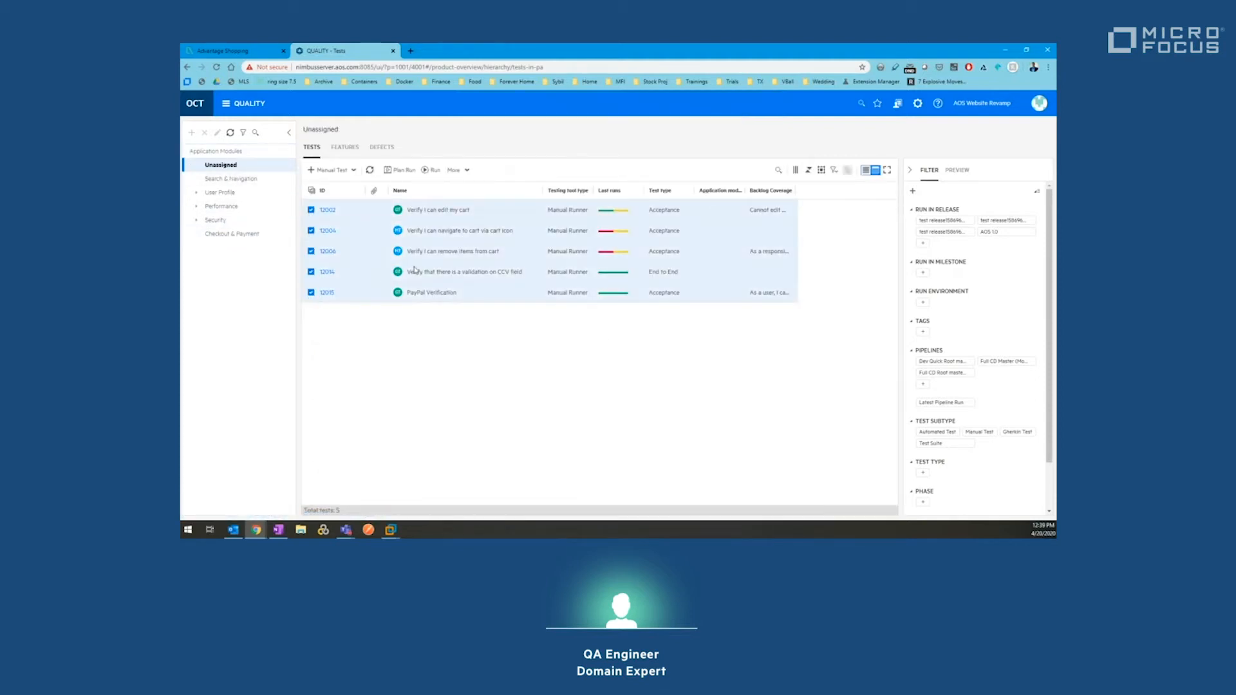
pyautogui.moveTo(413, 270); pyautogui.dragTo(255, 236)
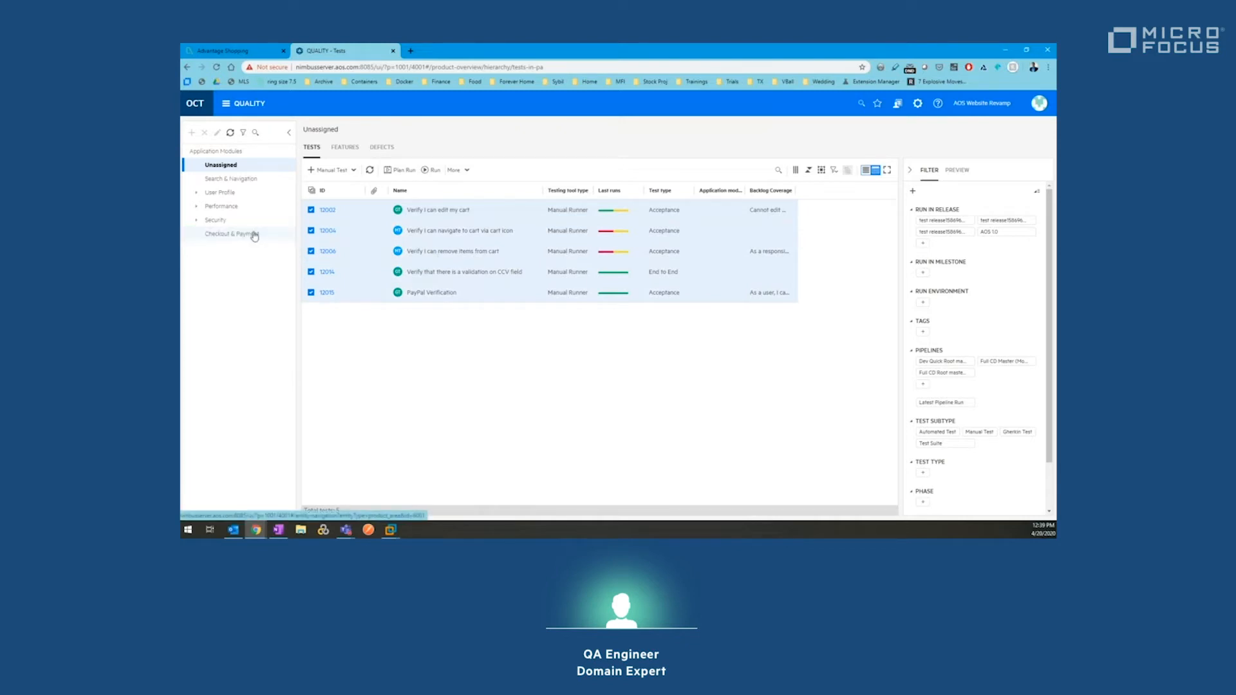
# Step: Link the three unassigned defects, including 21036, to Checkout & Payment
pyautogui.click(377, 149)
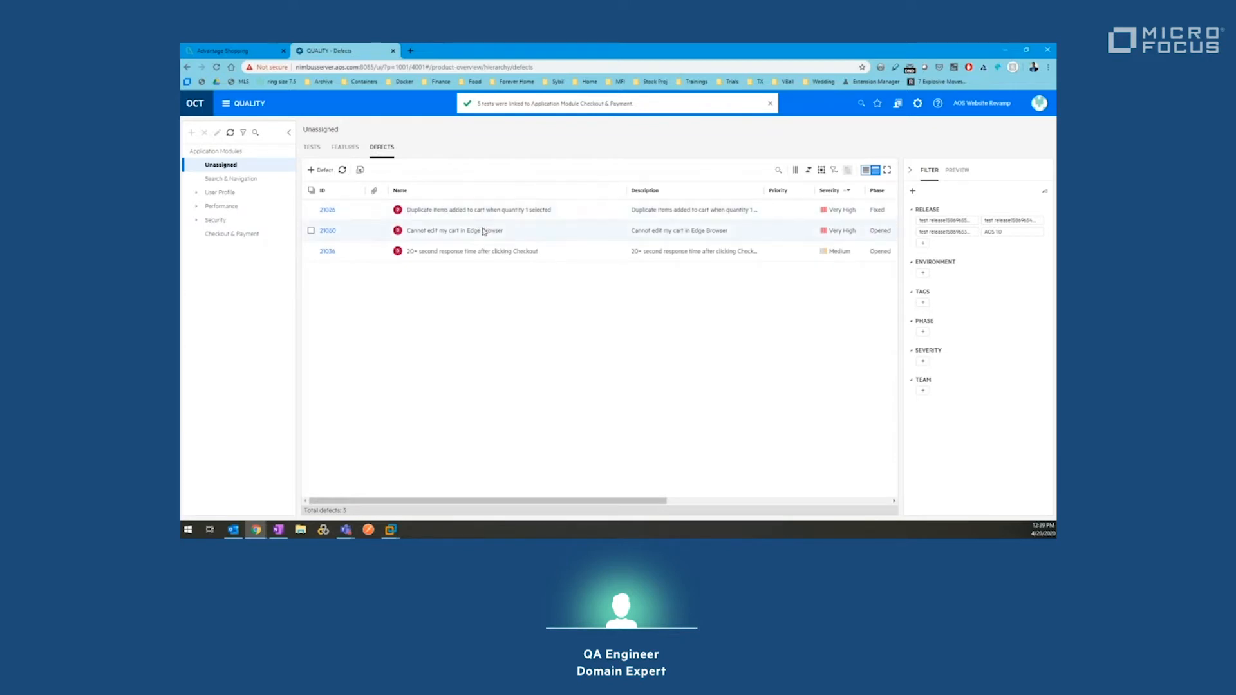
pyautogui.click(310, 251)
pyautogui.keyDown('shift'); pyautogui.click(311, 212); pyautogui.keyUp('shift')
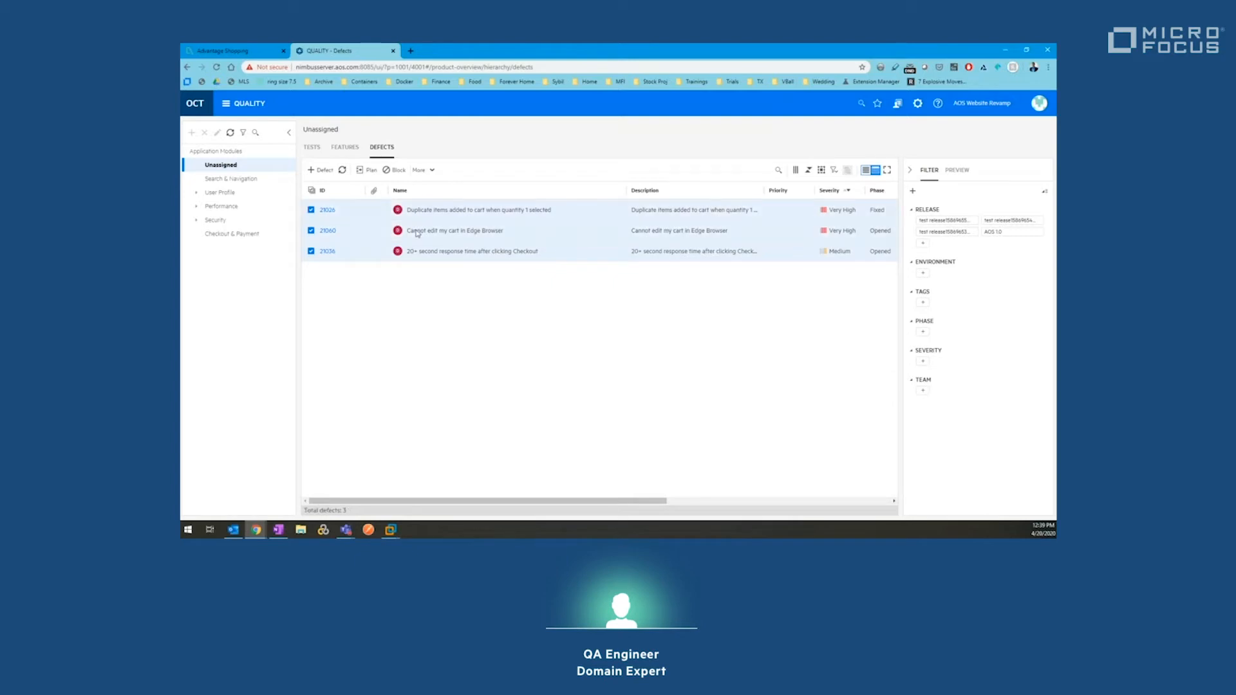
pyautogui.moveTo(515, 244); pyautogui.dragTo(261, 237)
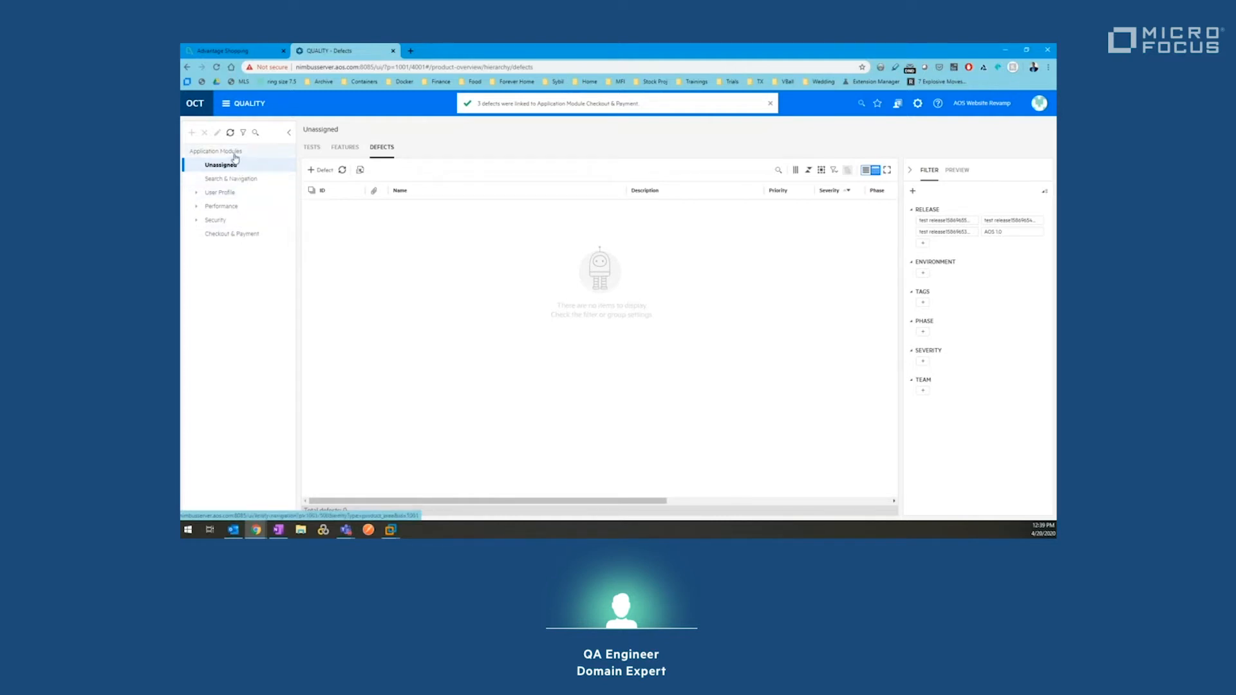
pyautogui.click(228, 105)
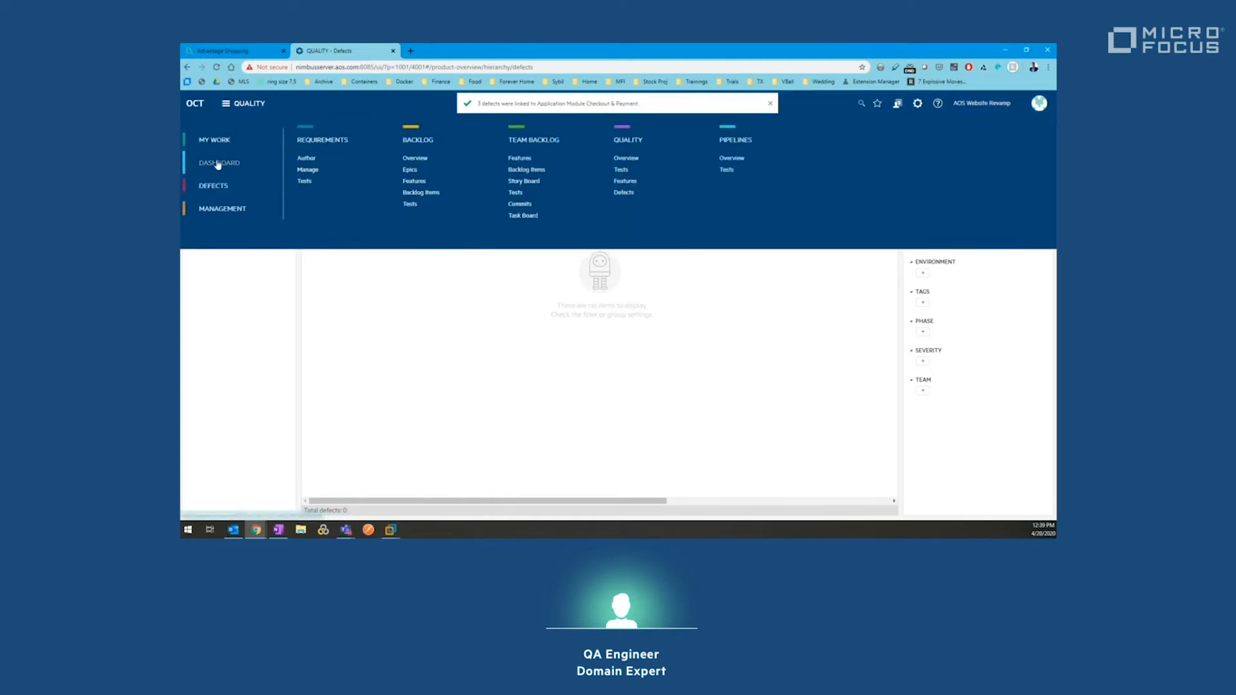
# Step: Refresh the dashboard charts, then return to Quality > Tests
pyautogui.click(218, 164)
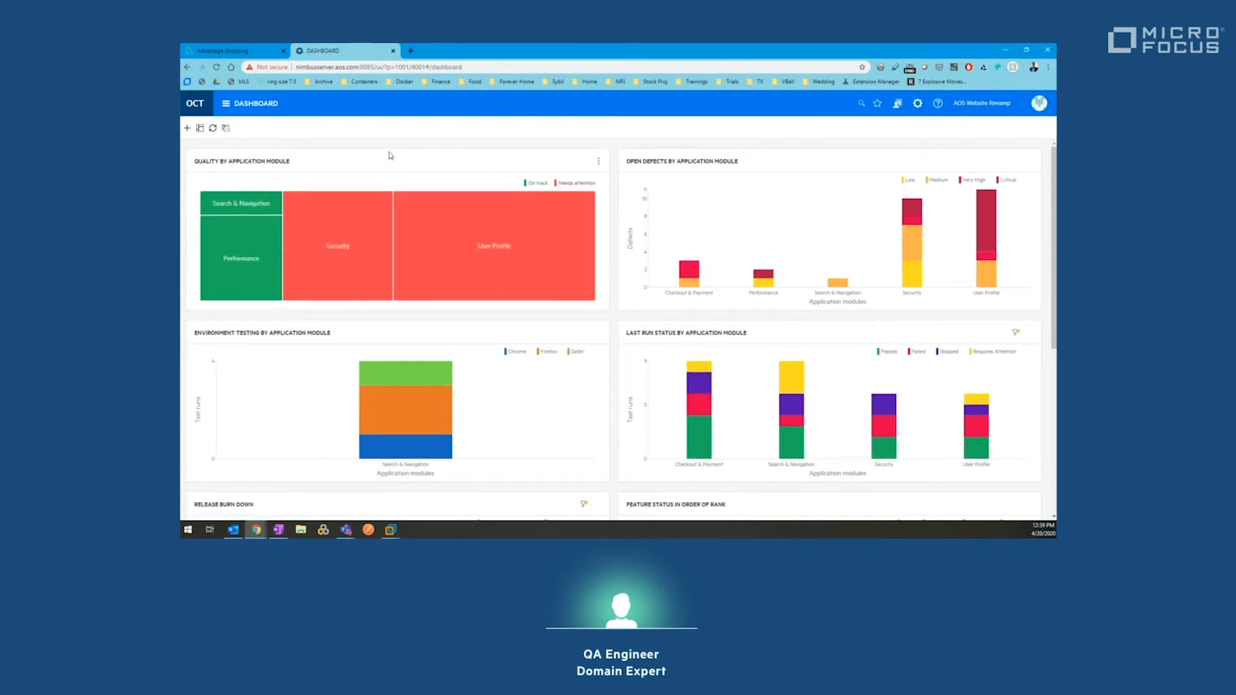
pyautogui.click(212, 129)
pyautogui.click(226, 106)
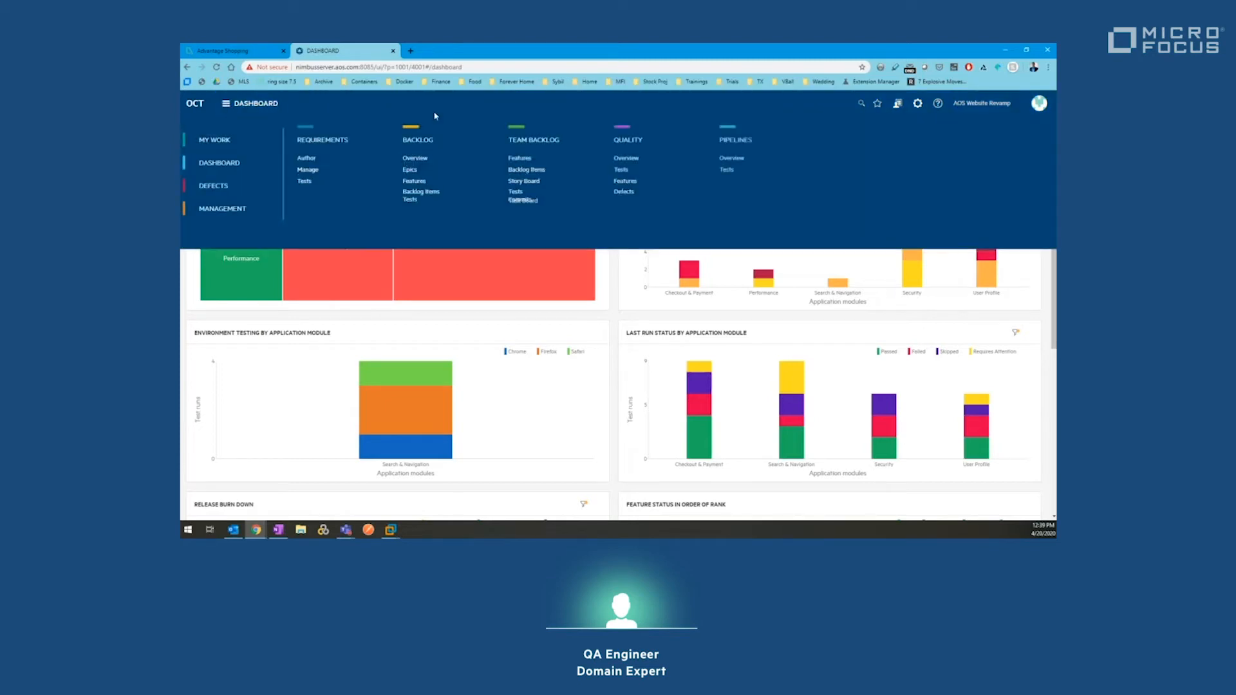
pyautogui.click(622, 170)
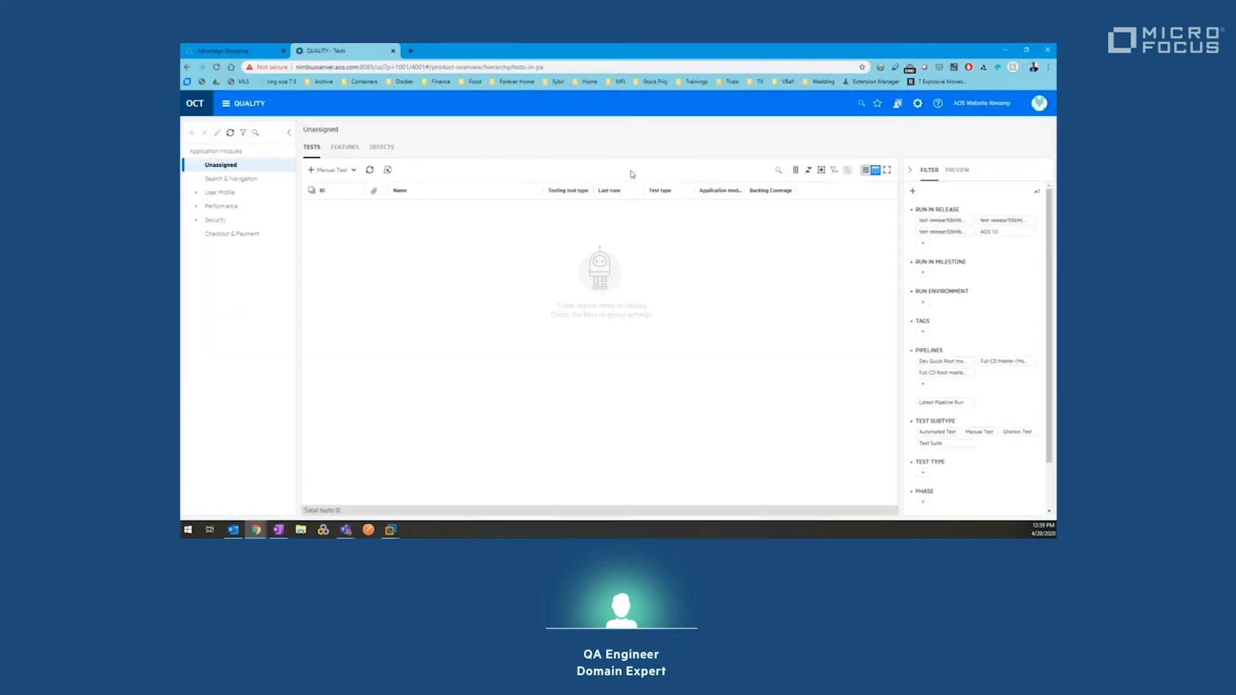
# Step: Open Checkout & Payment in the tree, review its three defects, and return to its five tests
pyautogui.click(250, 234)
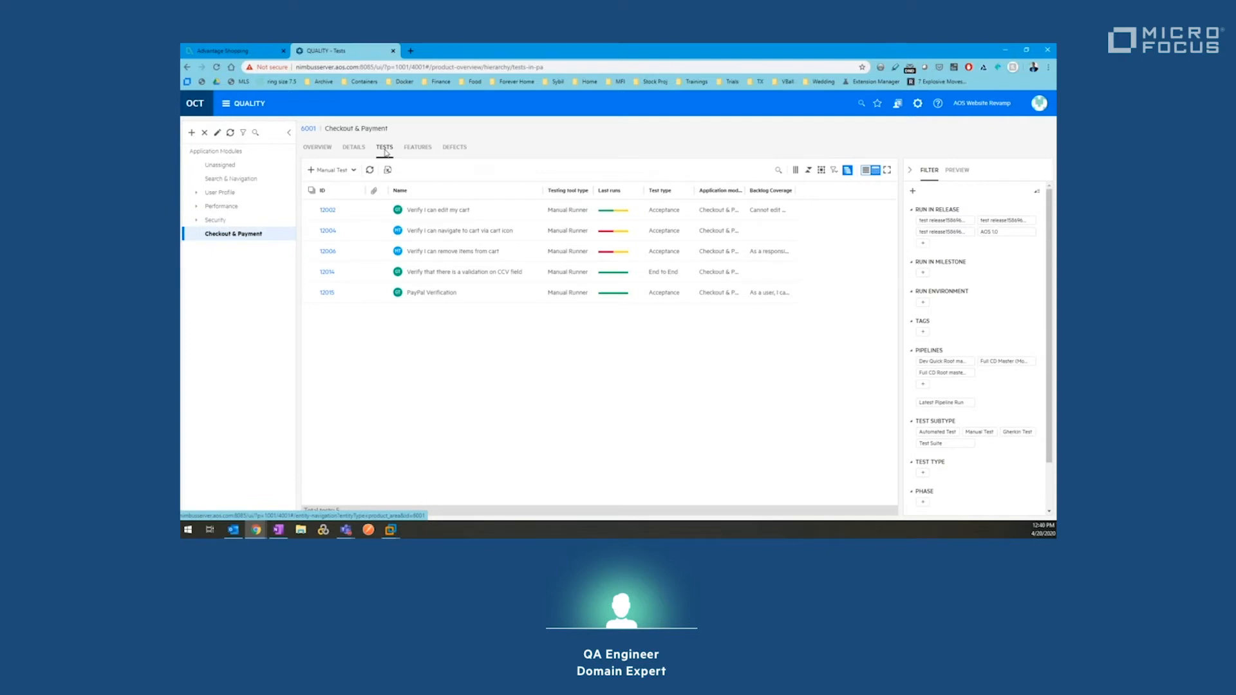
pyautogui.click(456, 158)
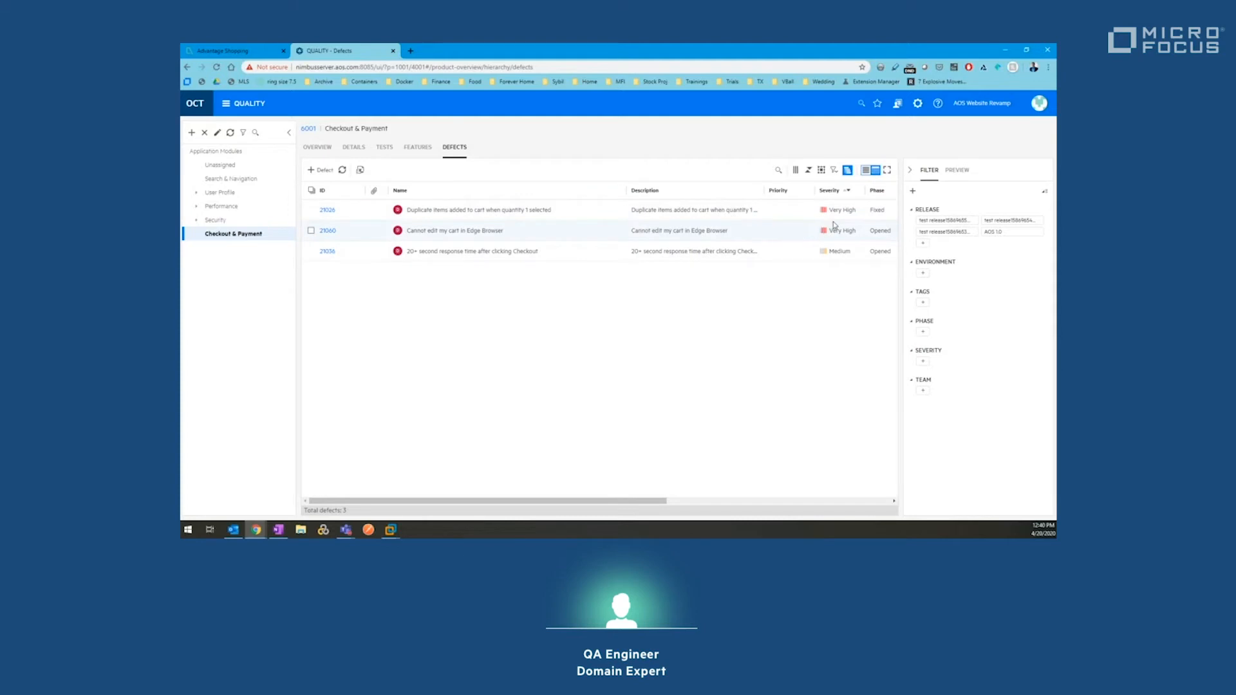
pyautogui.click(387, 154)
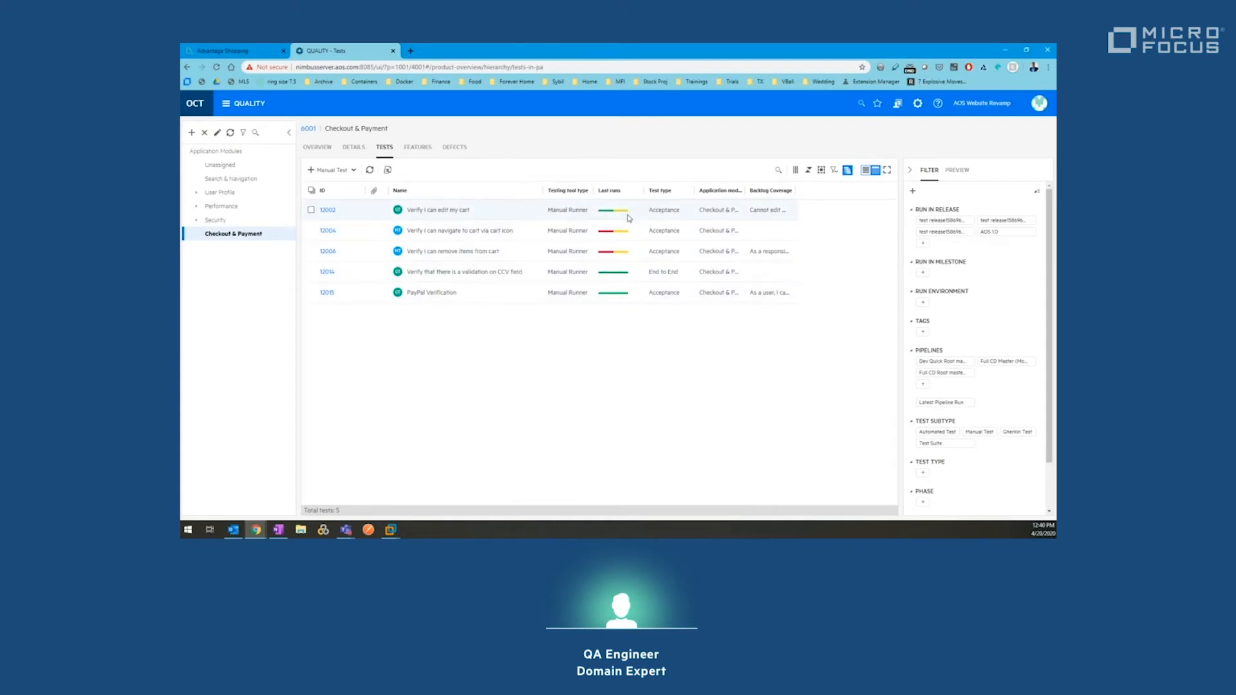
# Step: Create Regression manual test 'AOS checkout defect resolution' under Checkout & Payment and open it for editing
pyautogui.click(327, 170)
pyautogui.write('d')
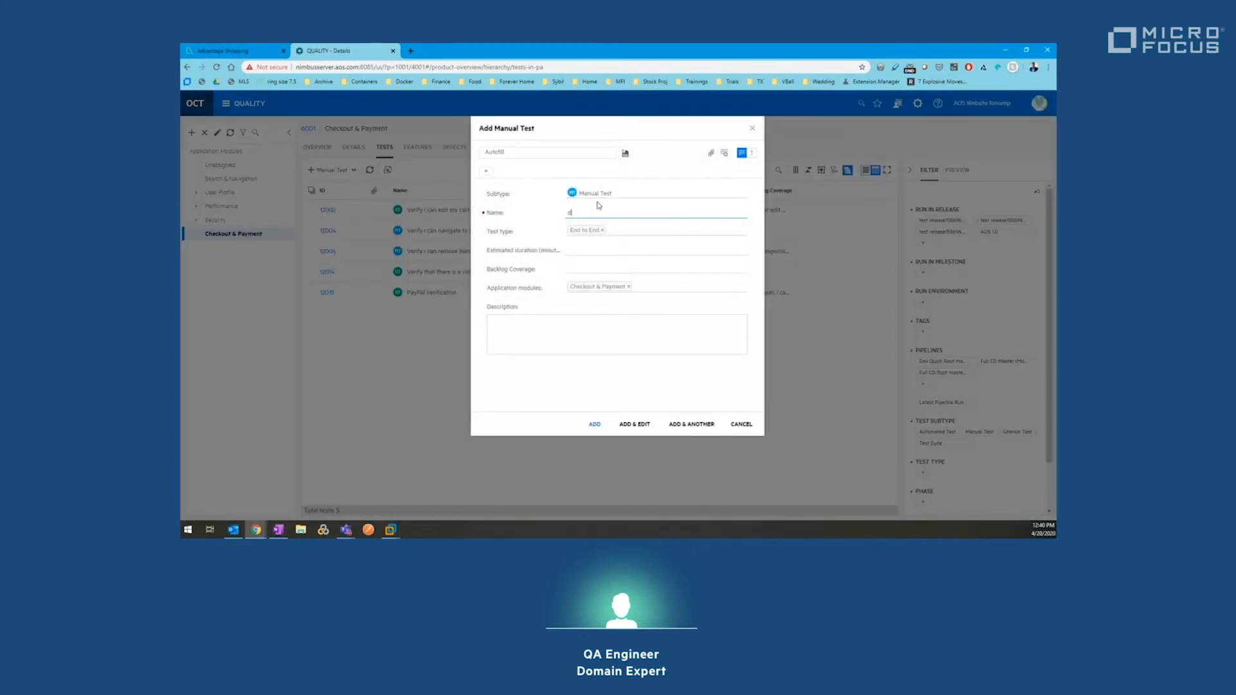
pyautogui.write('AOS checkout defect resolution')
pyautogui.click(615, 234)
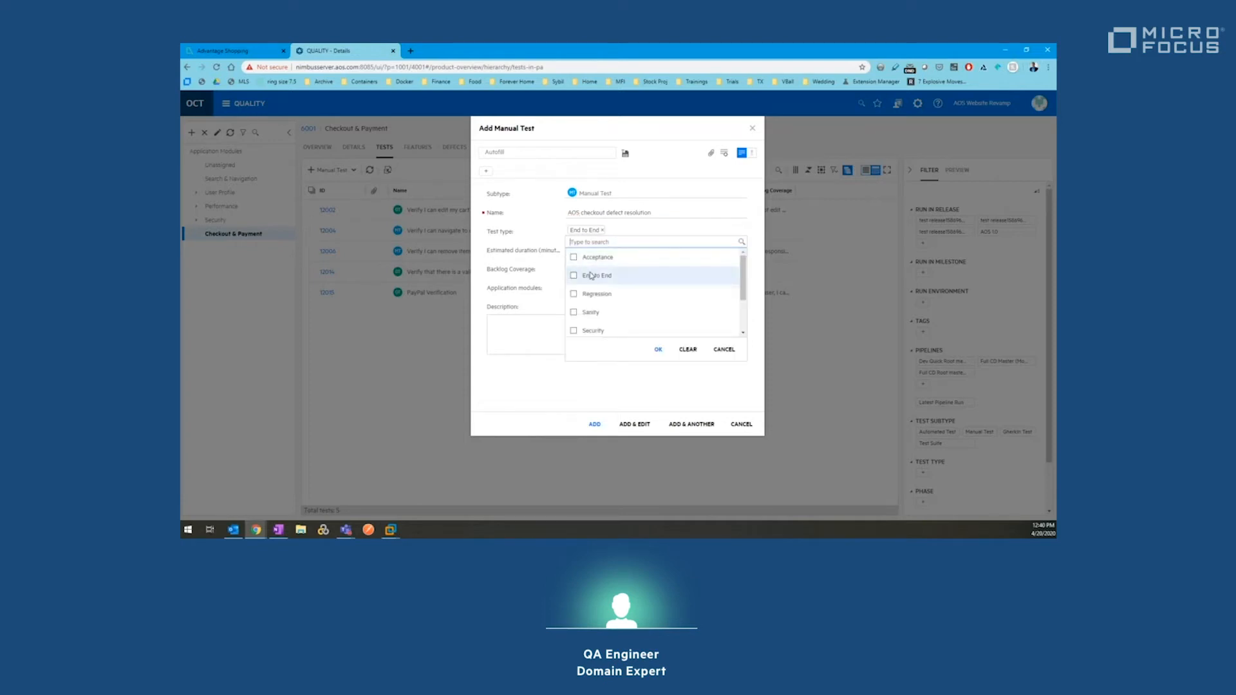
pyautogui.click(597, 293)
pyautogui.click(658, 349)
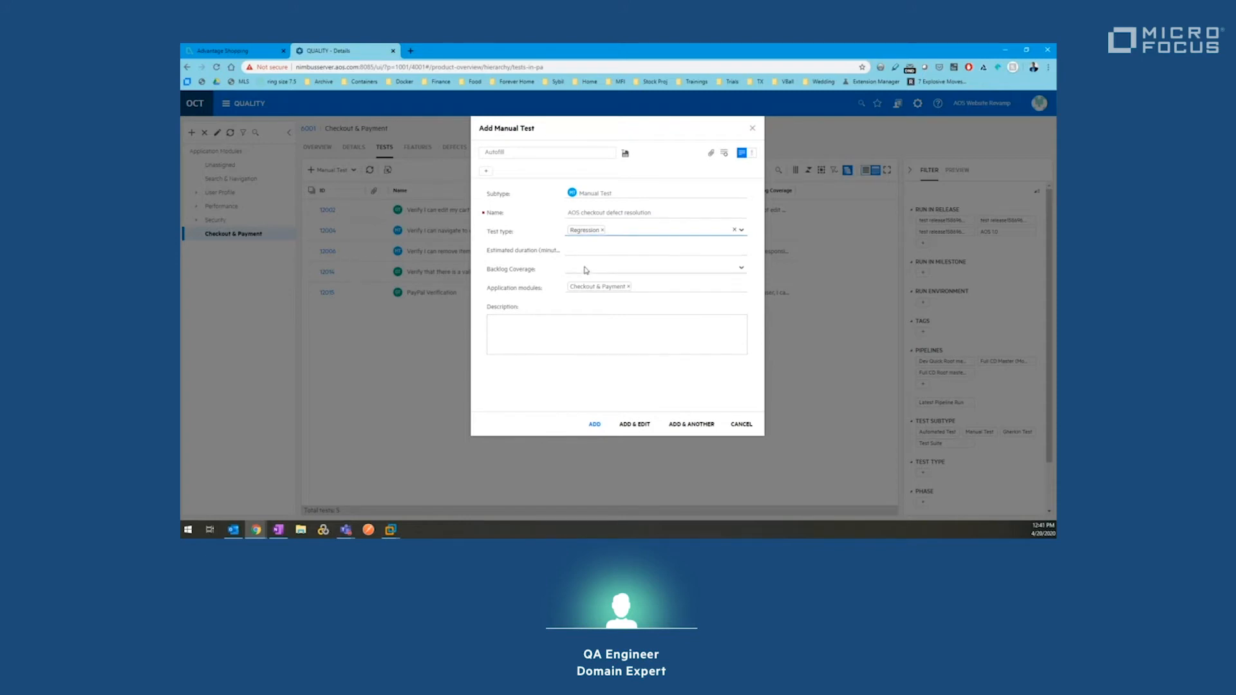
pyautogui.click(631, 426)
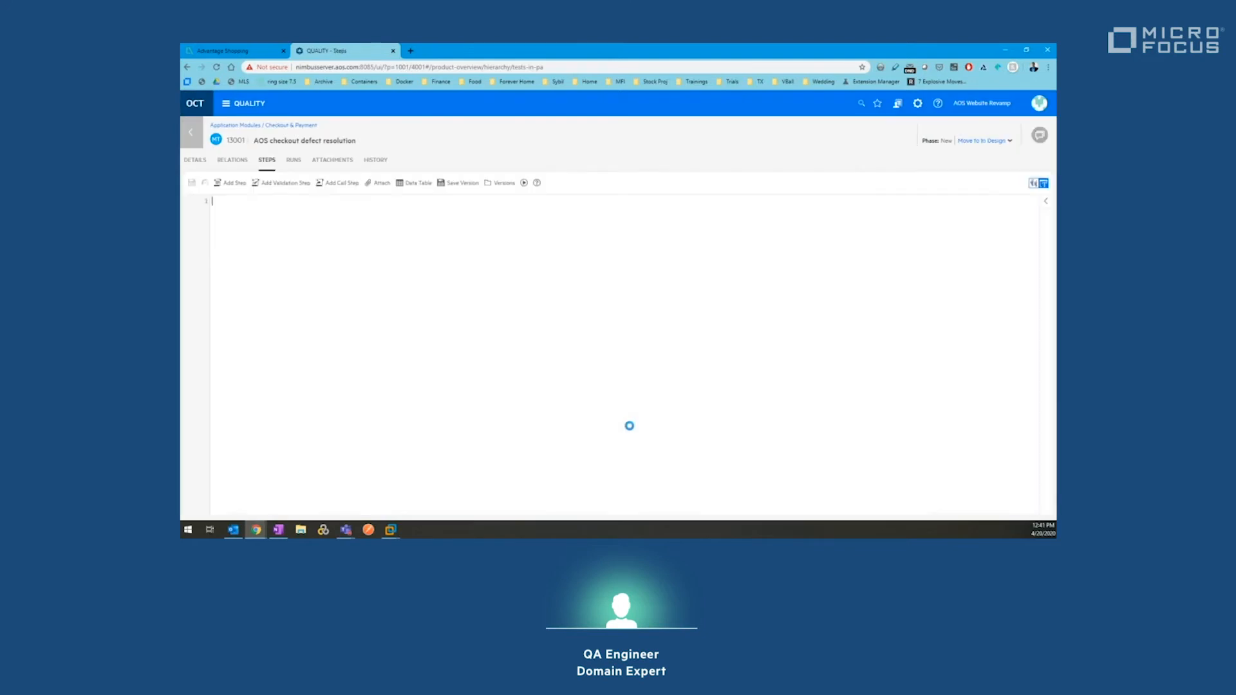
# Step: Save steps 'Resolve the defects in the checkout process' and 'Validate the payment process works as expected'
pyautogui.click(234, 184)
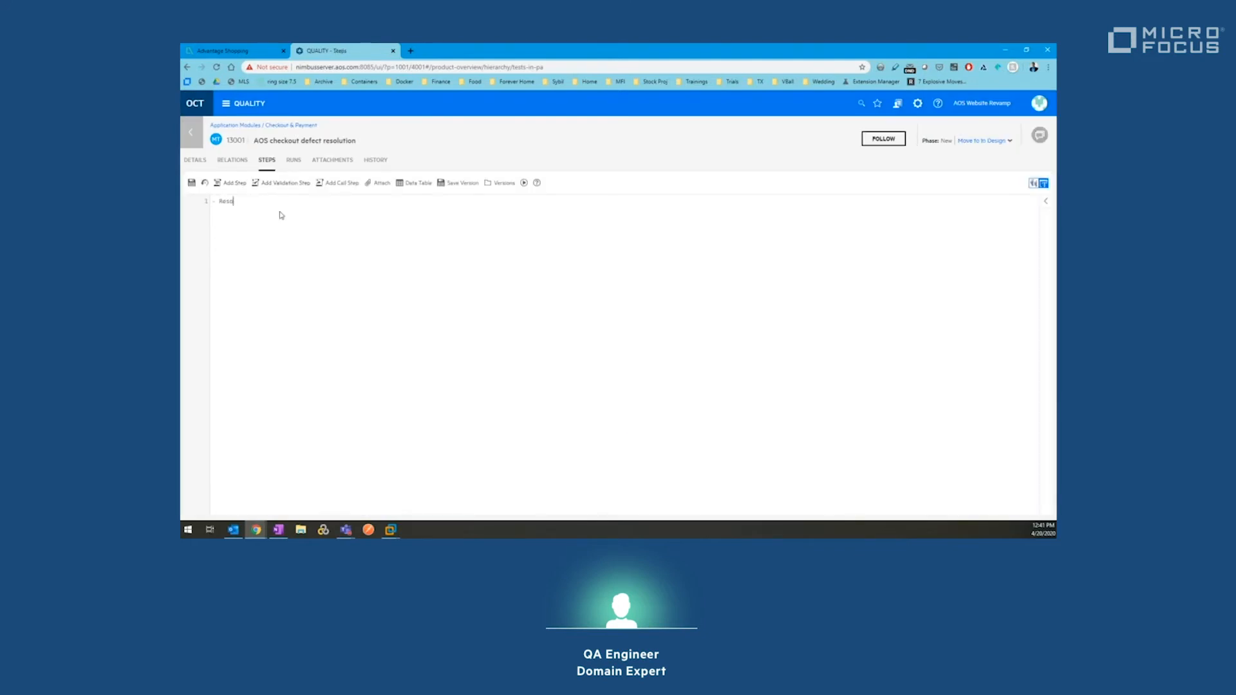
pyautogui.write('Resolve the defec')
pyautogui.write('ts in the checkou')
pyautogui.write('t process - ')
pyautogui.write('Validate the pa')
pyautogui.click(191, 183)
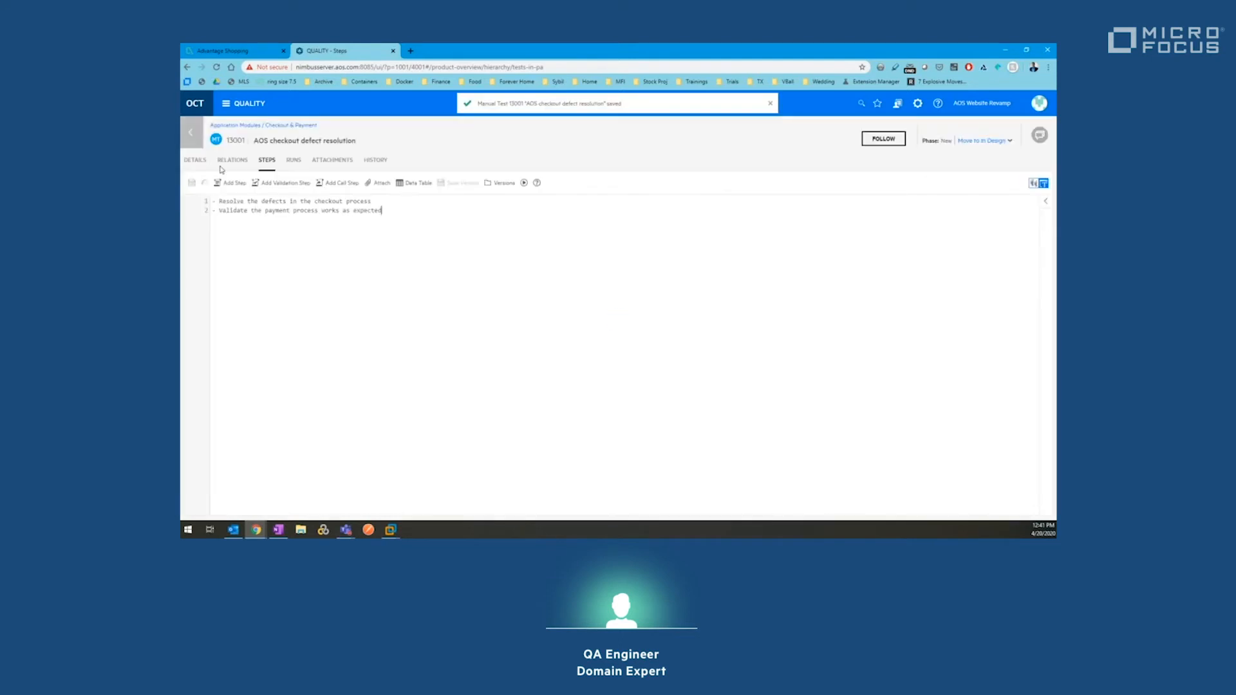
# Step: Start adding a covered-defect relation, filtering defects to the Checkout & Payment module
pyautogui.click(233, 162)
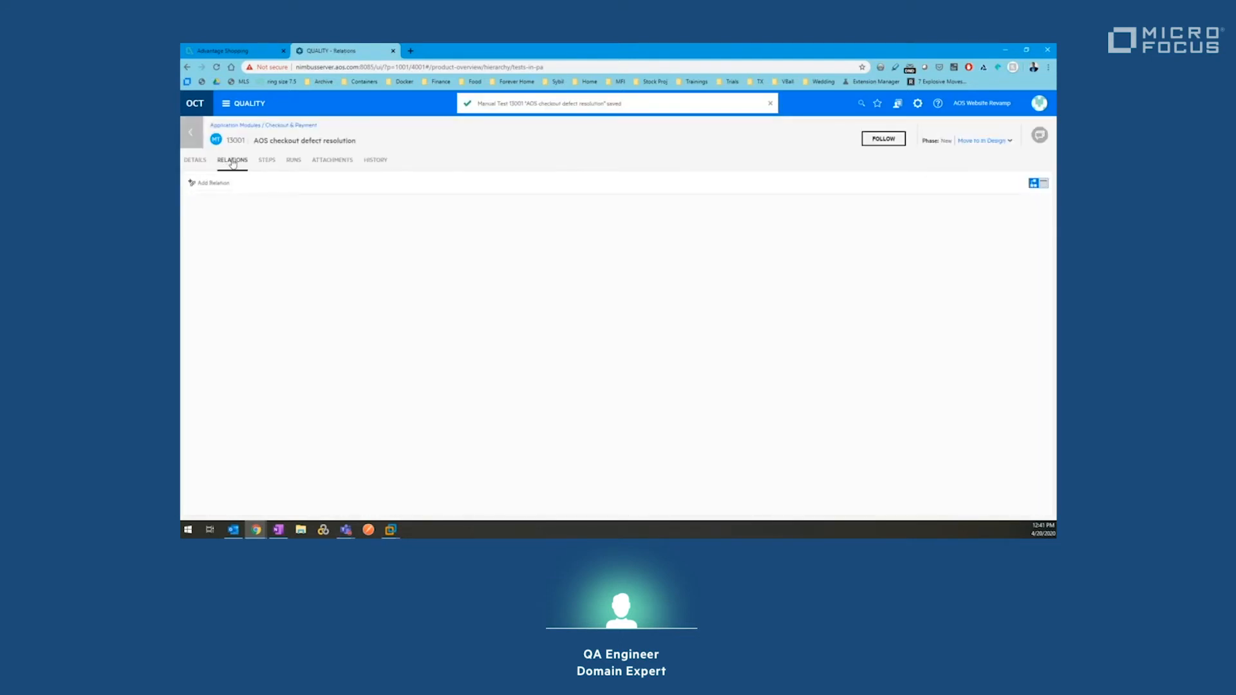
pyautogui.click(205, 184)
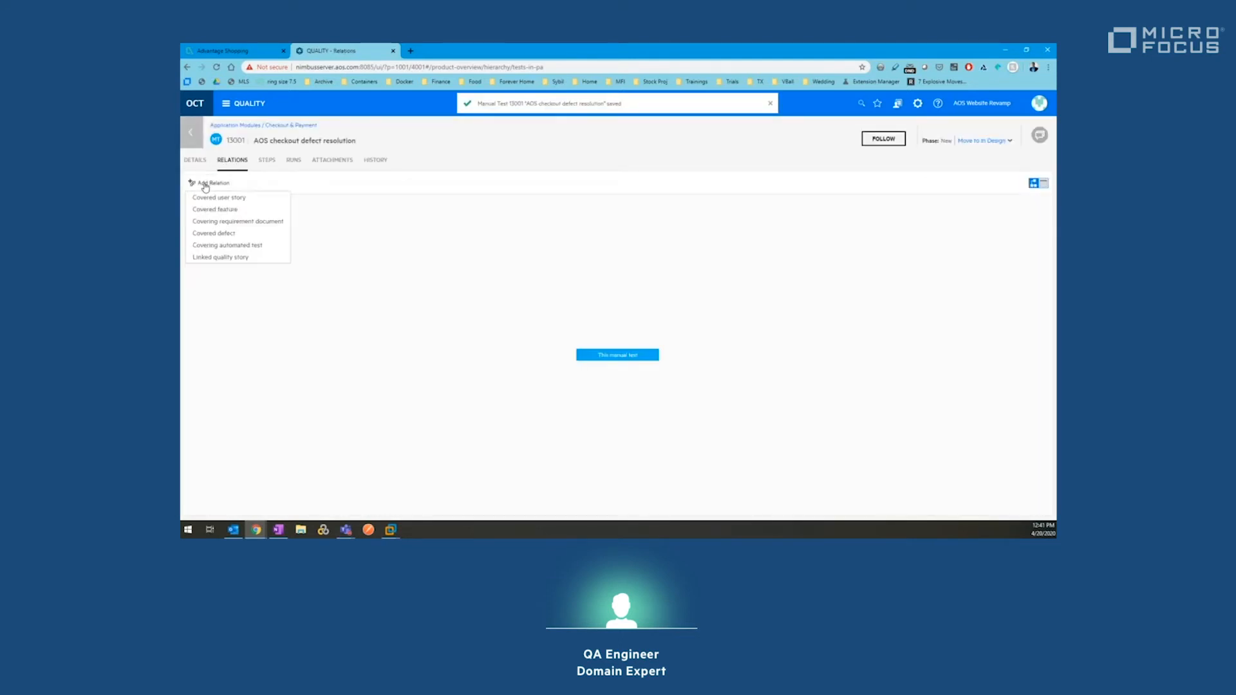
pyautogui.click(229, 234)
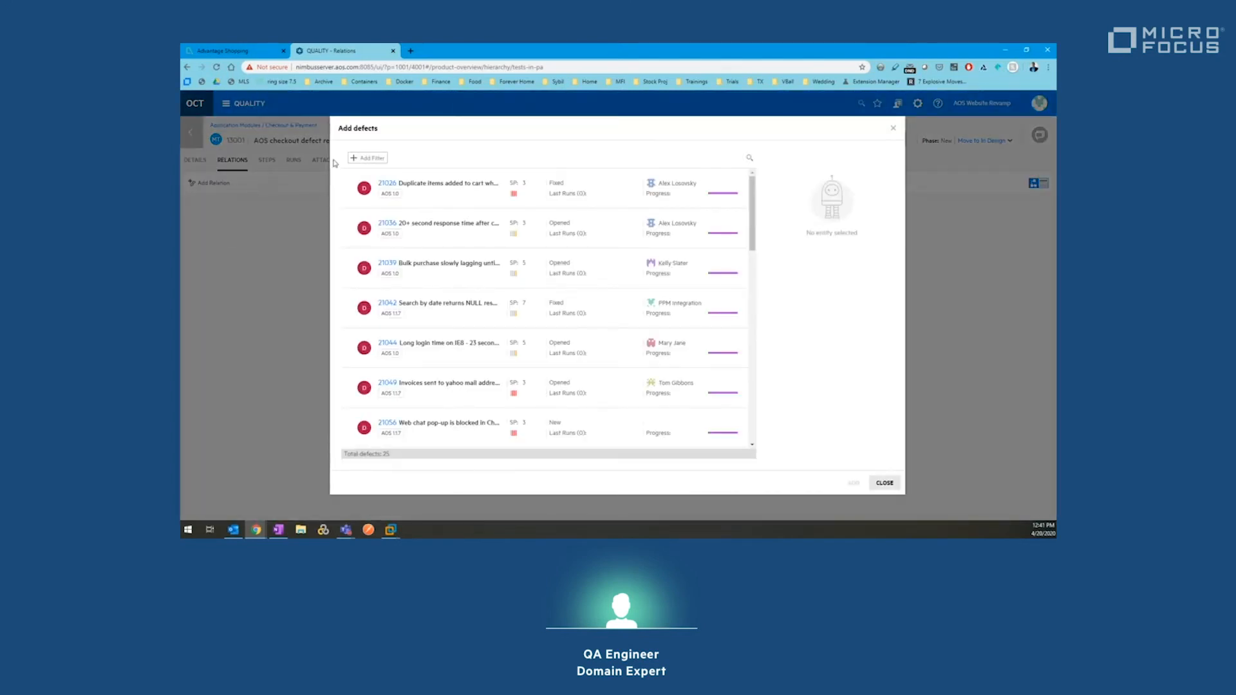
pyautogui.click(364, 158)
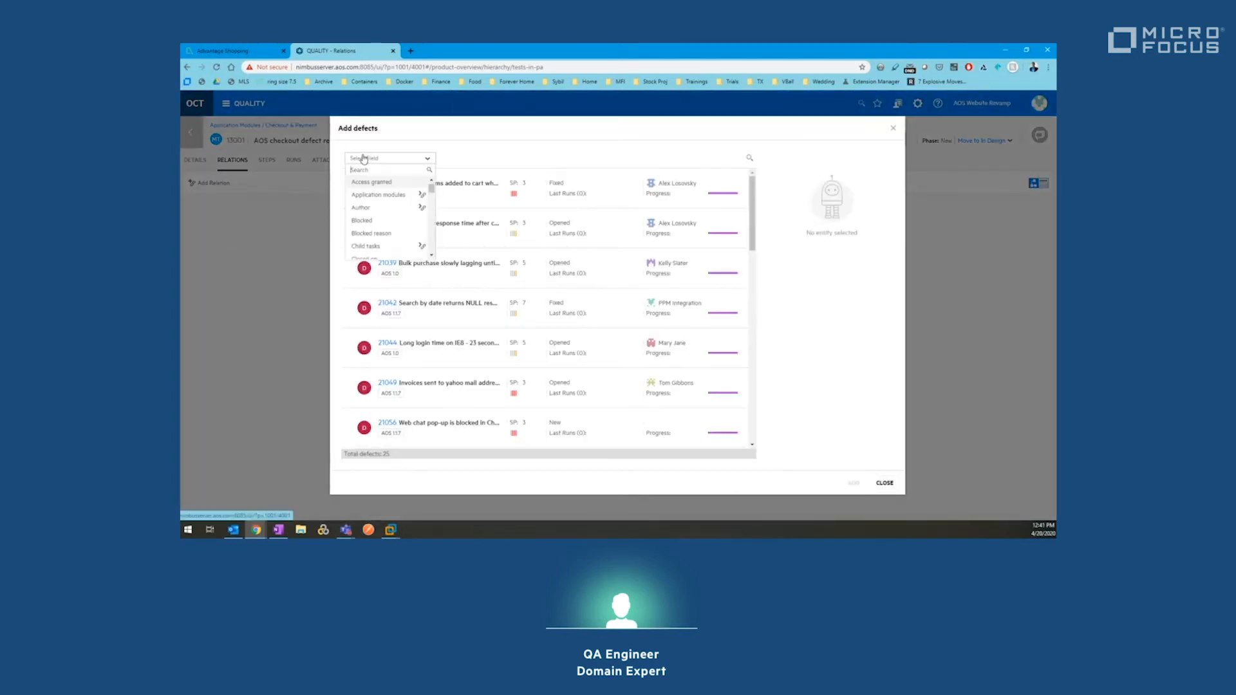
pyautogui.click(379, 195)
pyautogui.click(397, 265)
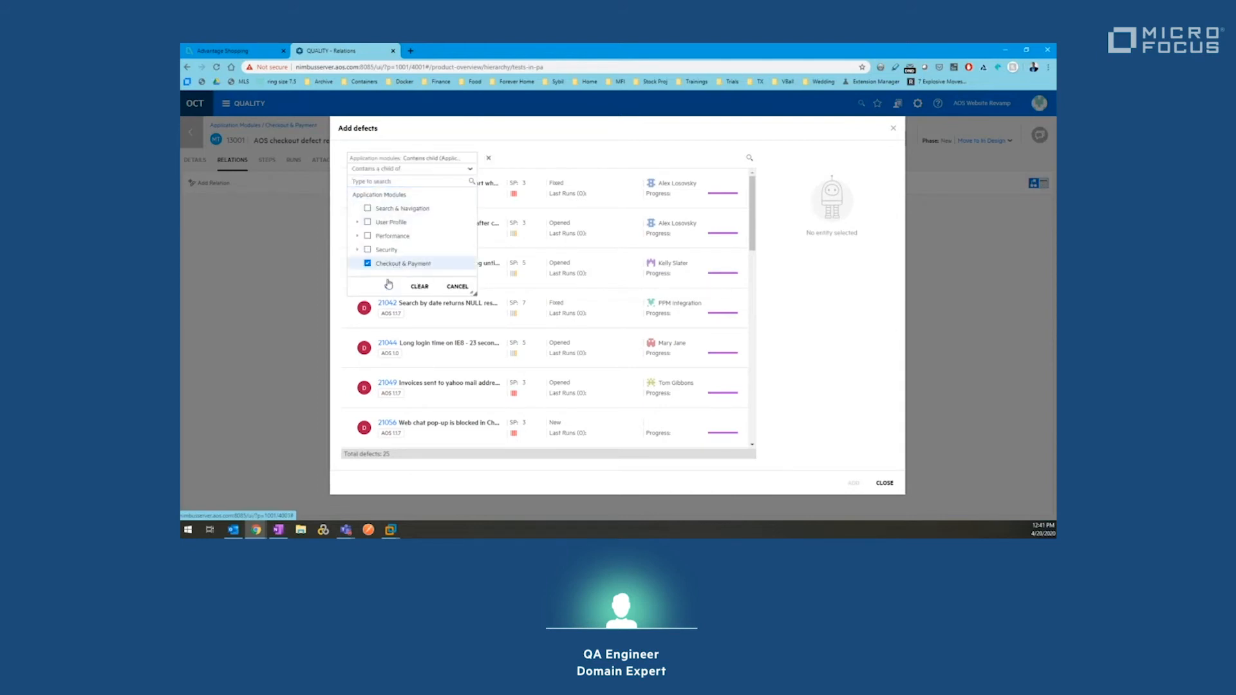
pyautogui.click(389, 287)
# Step: Link defects 21026, 21036 and 21060 to the test as covered defects
pyautogui.click(349, 188)
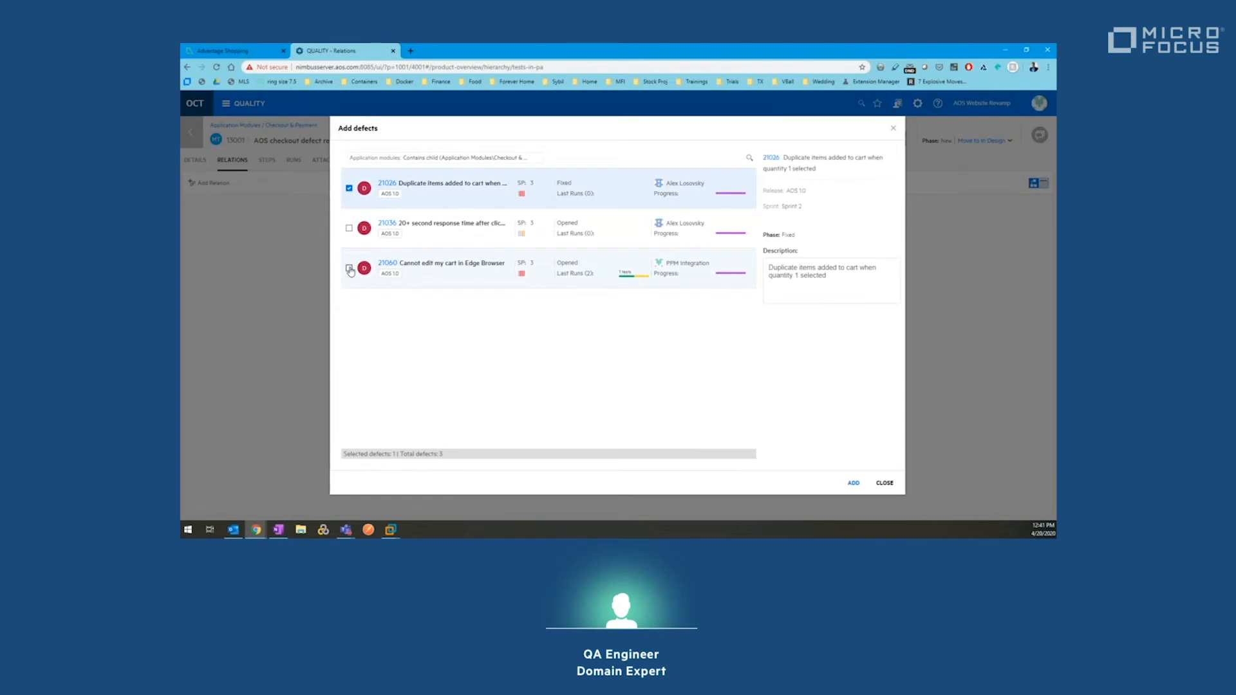
pyautogui.keyDown('shift'); pyautogui.click(350, 269); pyautogui.keyUp('shift')
pyautogui.click(854, 483)
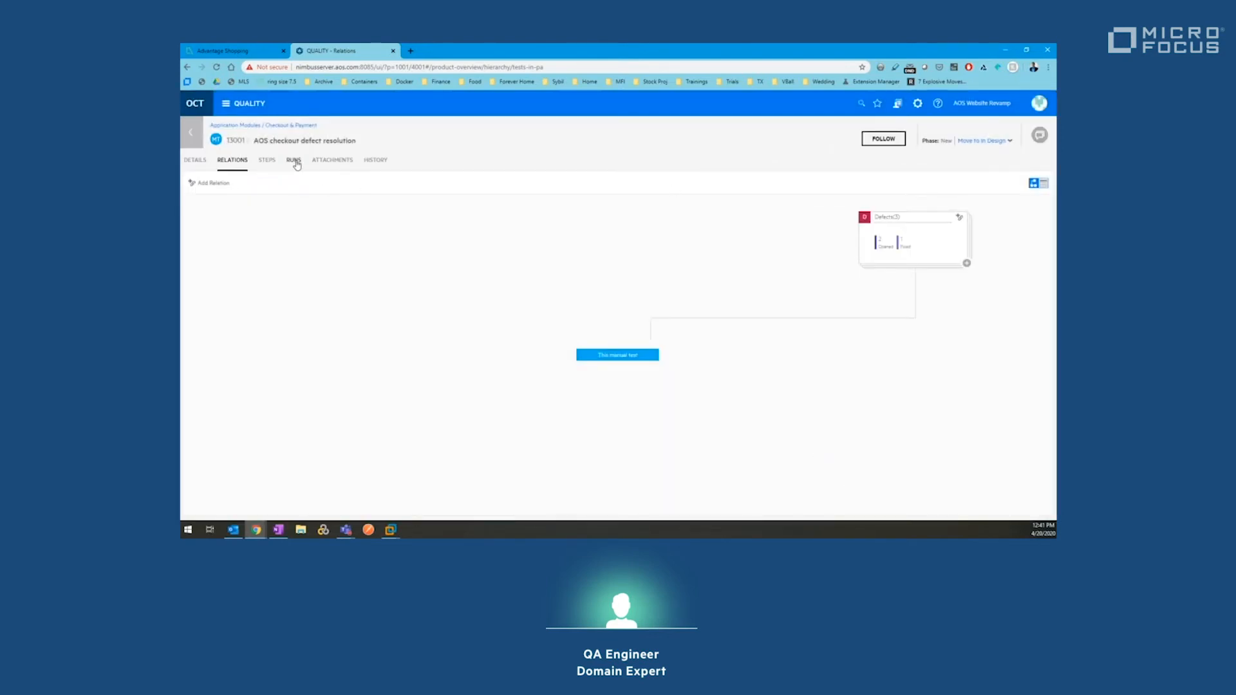
pyautogui.click(268, 161)
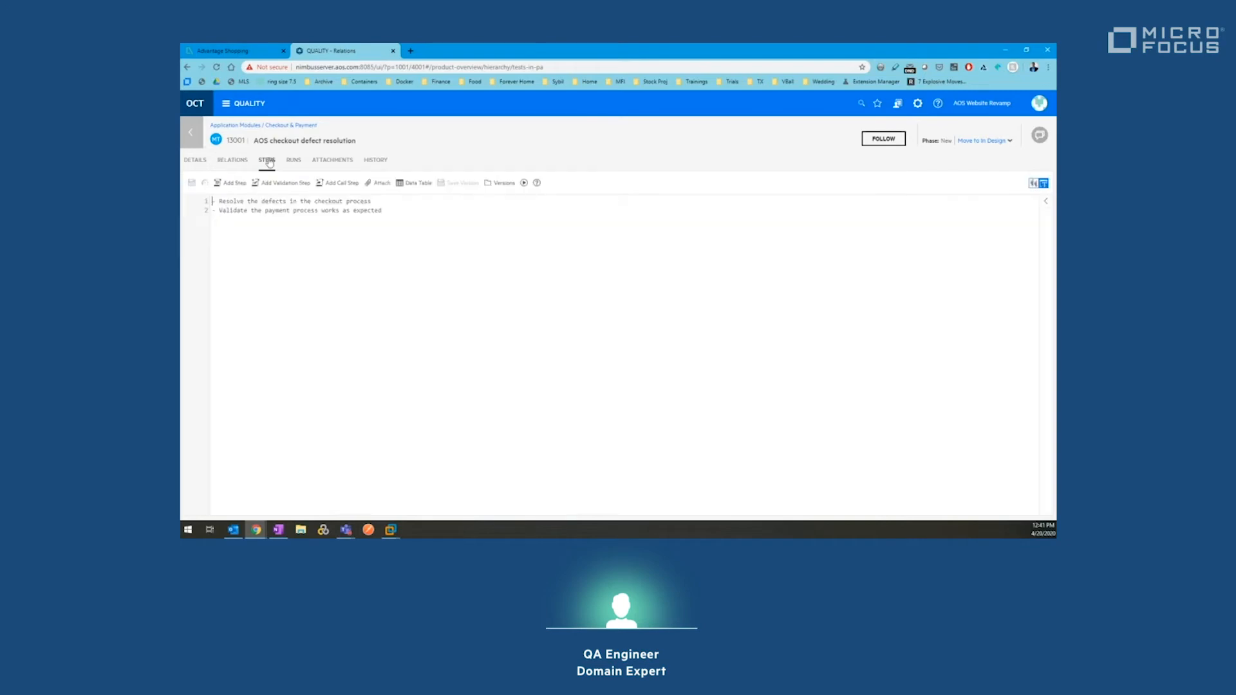
# Step: Launch a manual run of the test with Chrome and Safari environments instead of Firefox
pyautogui.click(524, 183)
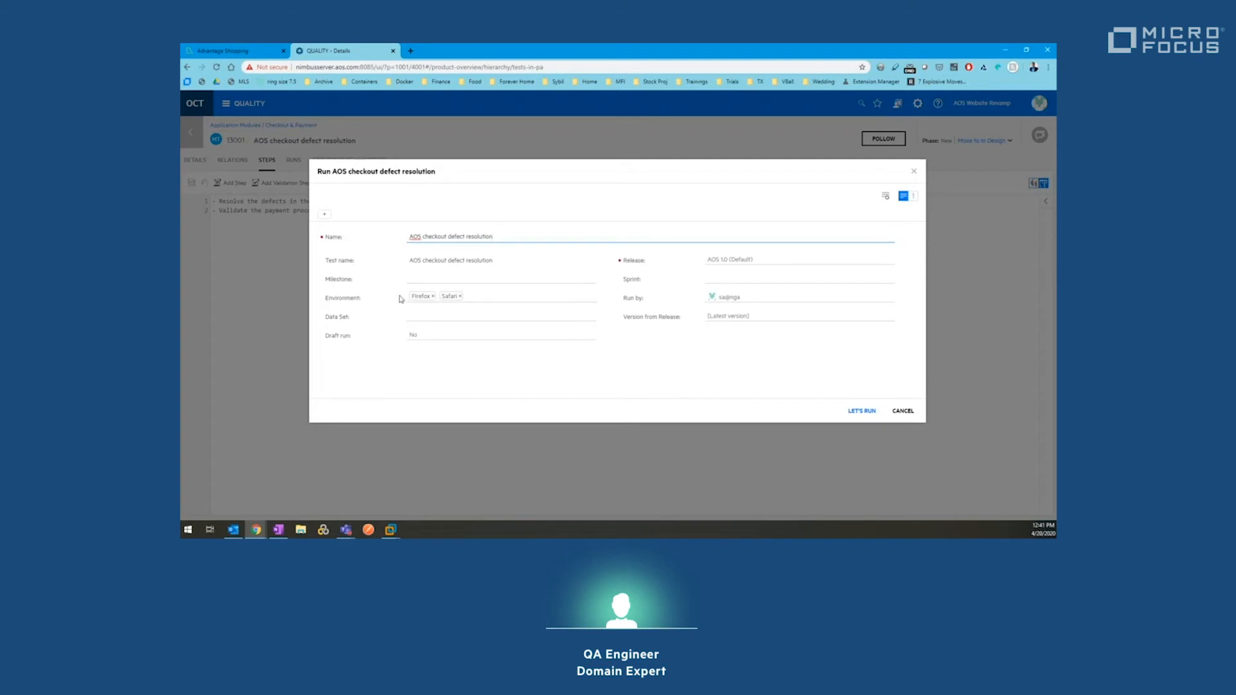
pyautogui.click(501, 302)
pyautogui.scroll(-2, 549, 312)
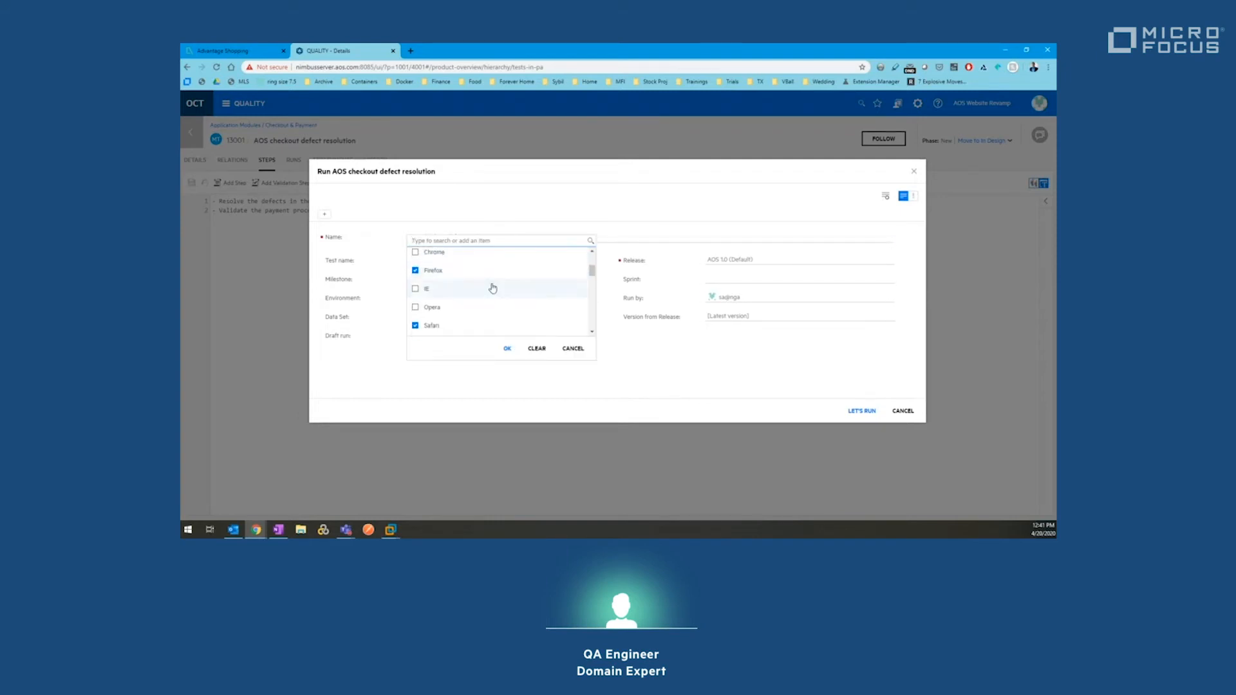
pyautogui.click(435, 272)
pyautogui.click(434, 253)
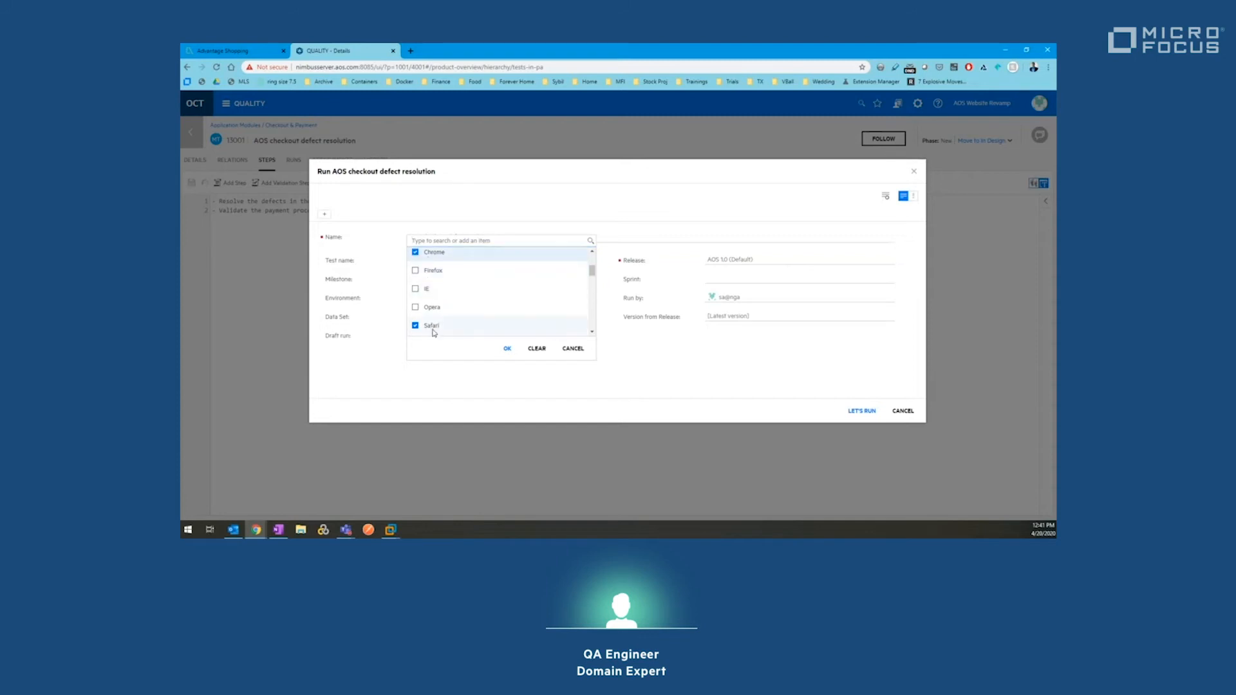
pyautogui.click(507, 348)
pyautogui.click(863, 411)
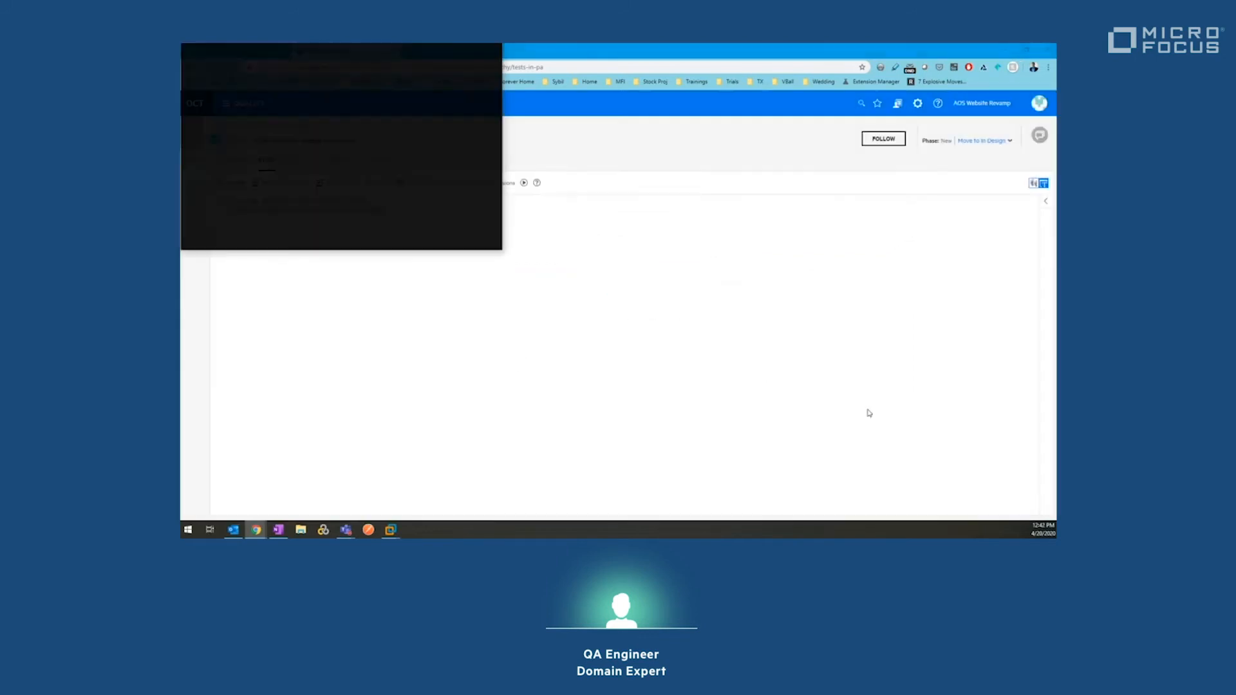
# Step: Resize the runner to mid-screen and snap the Advantage Shopping store to the right half
pyautogui.moveTo(502, 249); pyautogui.dragTo(455, 373)
pyautogui.moveTo(371, 55); pyautogui.dragTo(772, 140)
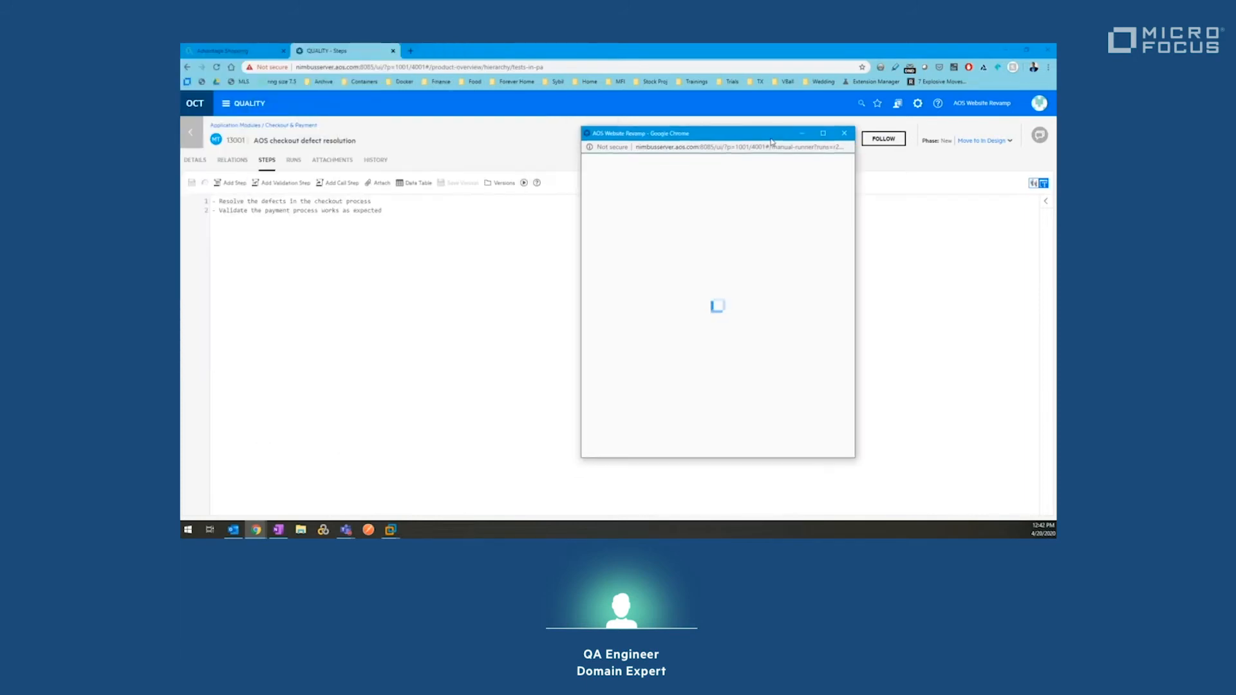
pyautogui.click(230, 57)
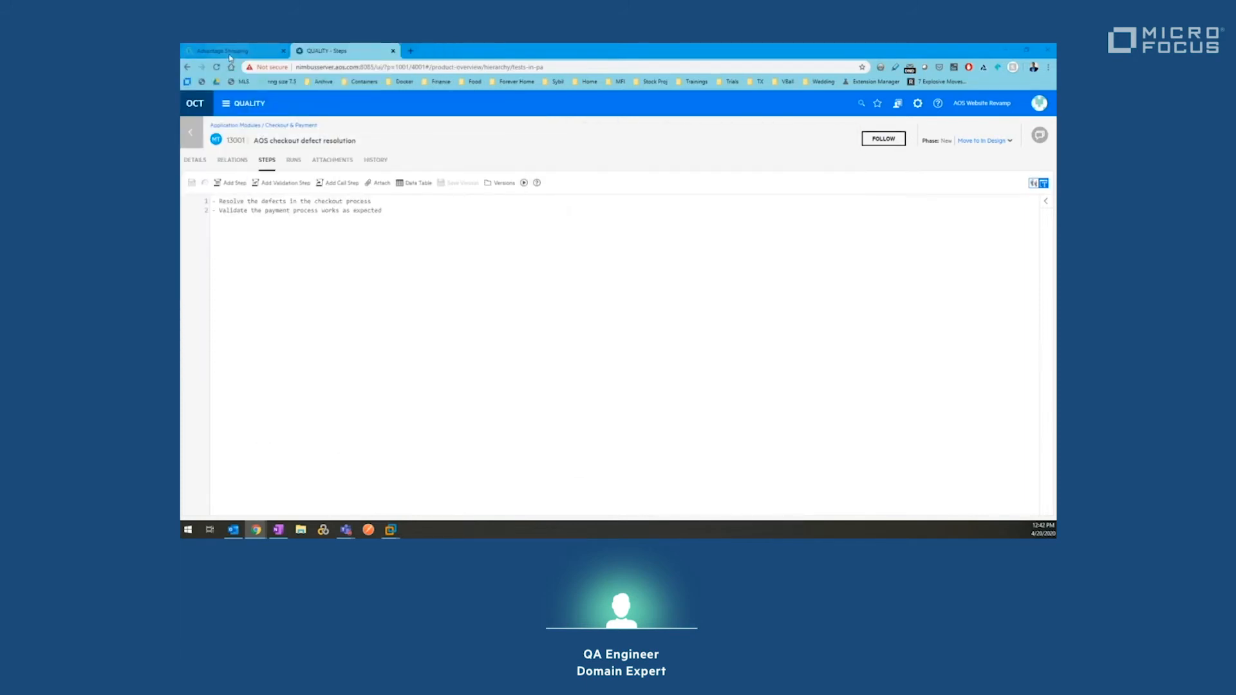
pyautogui.click(229, 56)
pyautogui.press('super+Right')
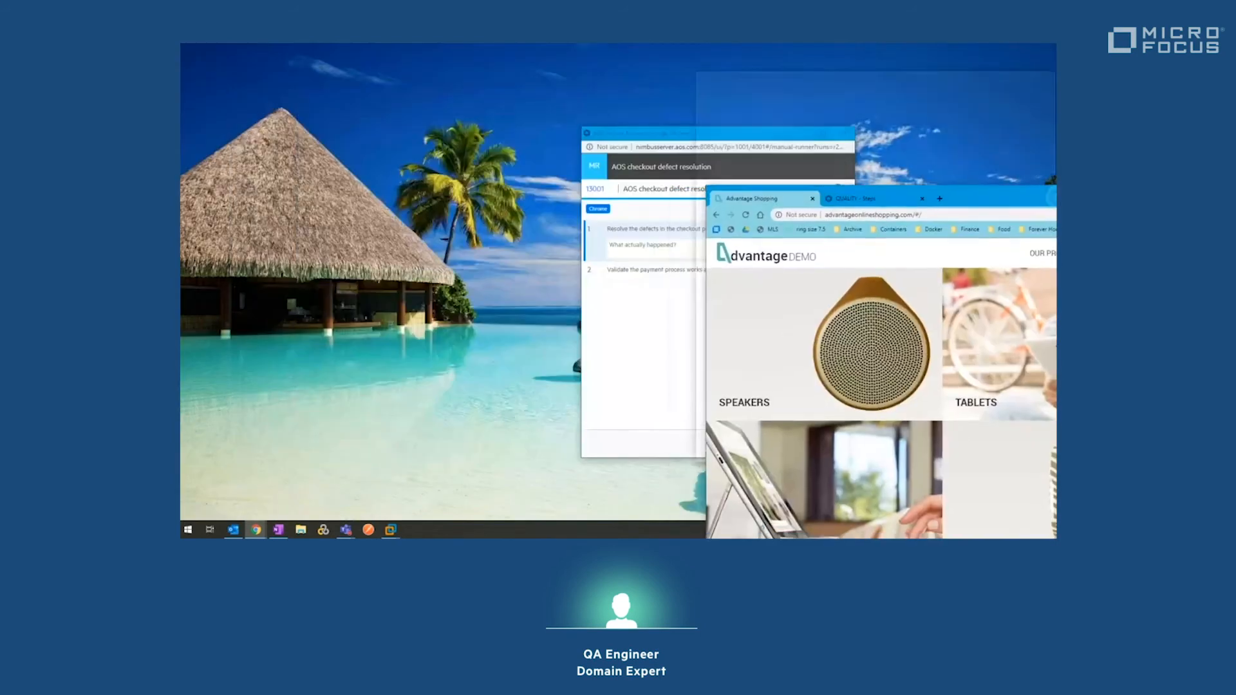
# Step: Snap the test runner left and add the Bose SoundLink Bluetooth Speaker III from Speakers to the cart
pyautogui.click(211, 181)
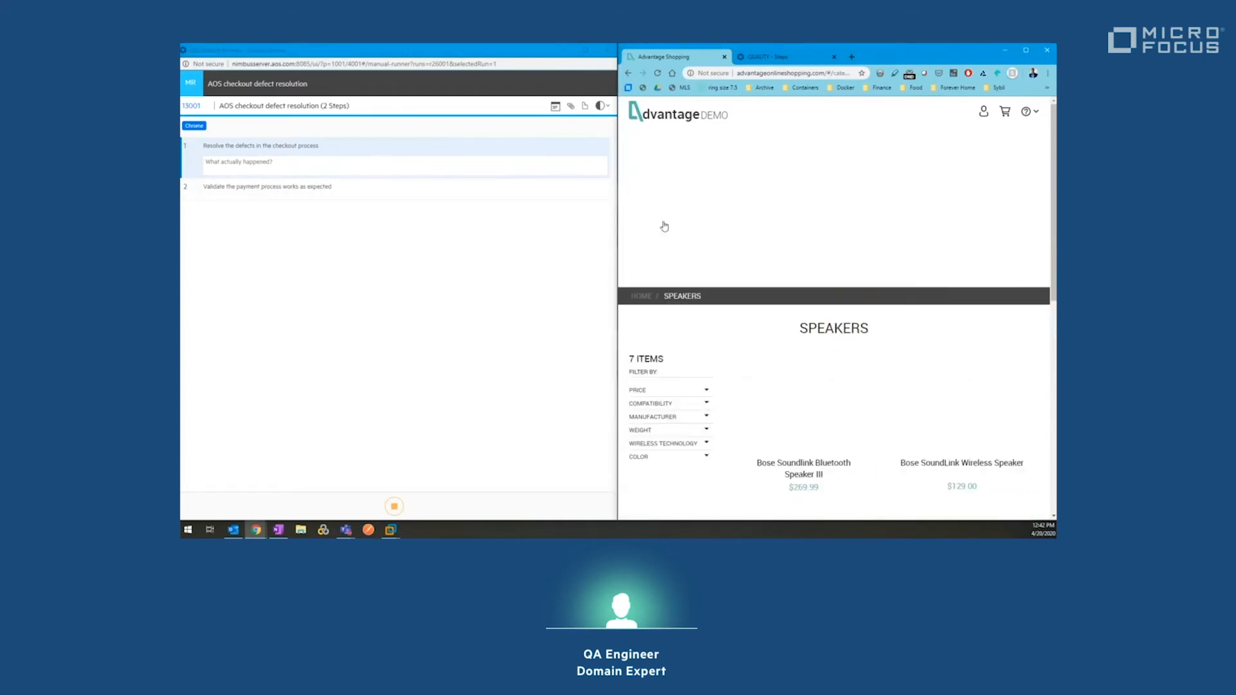
pyautogui.click(663, 222)
pyautogui.click(802, 461)
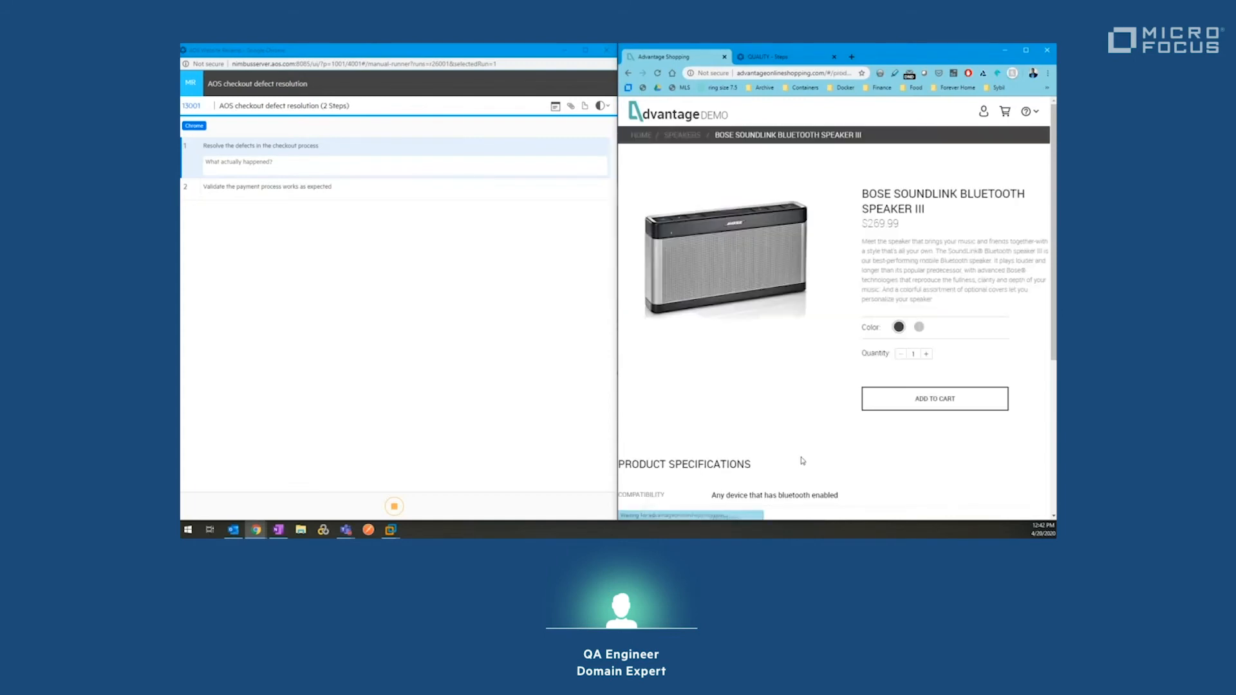
pyautogui.click(922, 402)
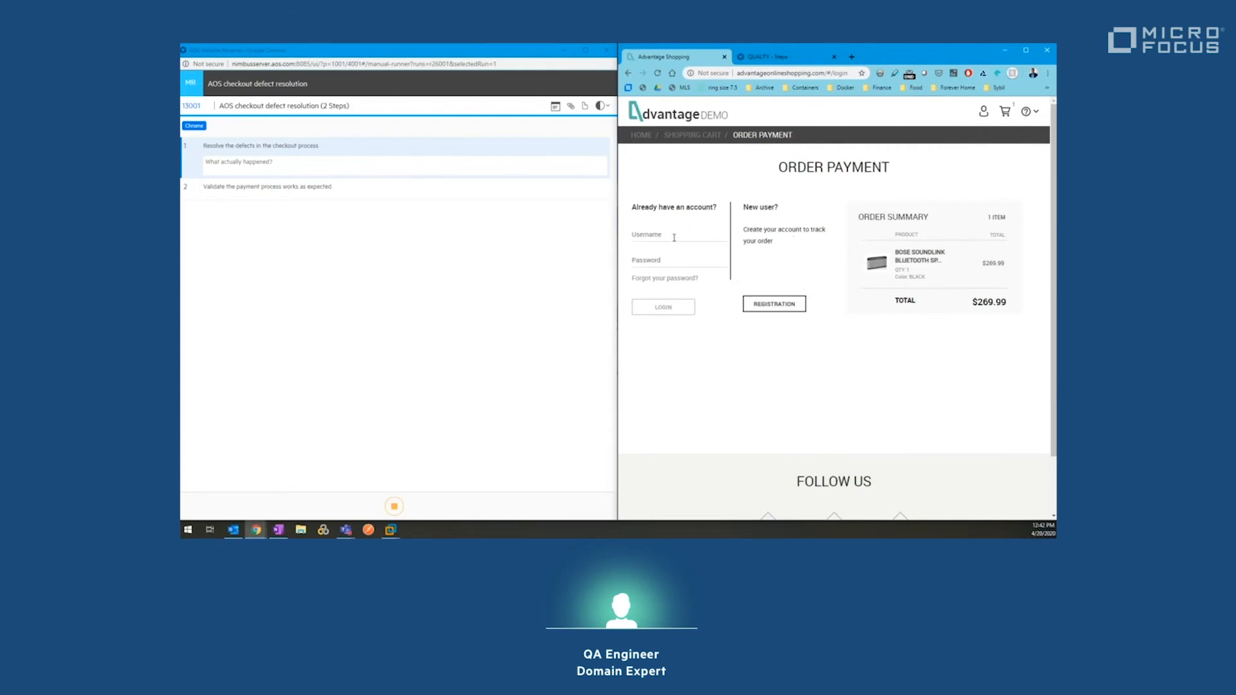
# Step: Fill the new account registration form with a username, e-mail address and matching password
pyautogui.click(770, 308)
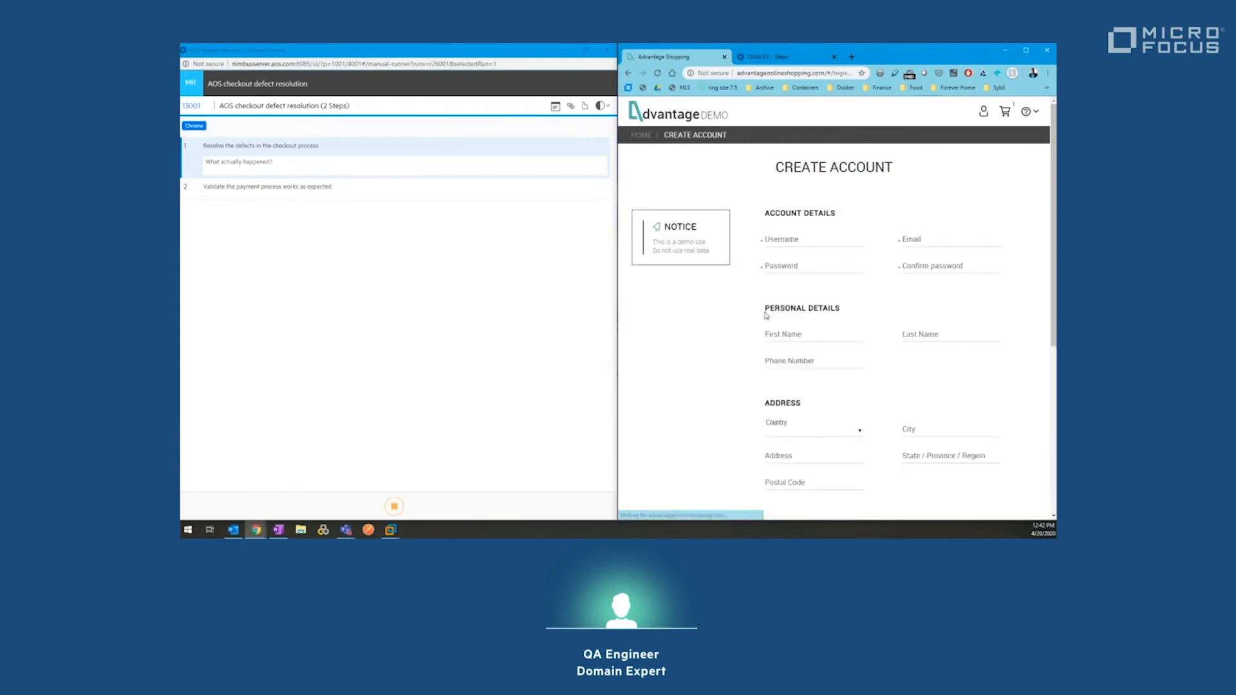
pyautogui.click(784, 241)
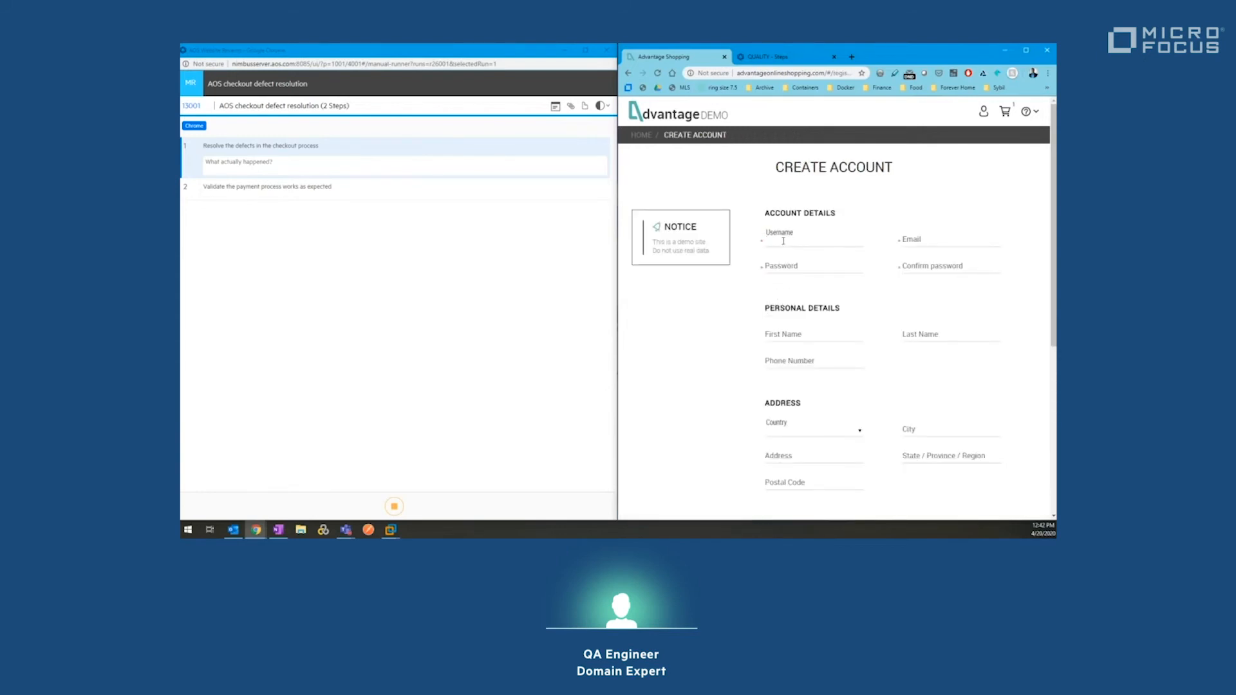
pyautogui.write('test')
pyautogui.press('Tab')
pyautogui.write('test@ao')
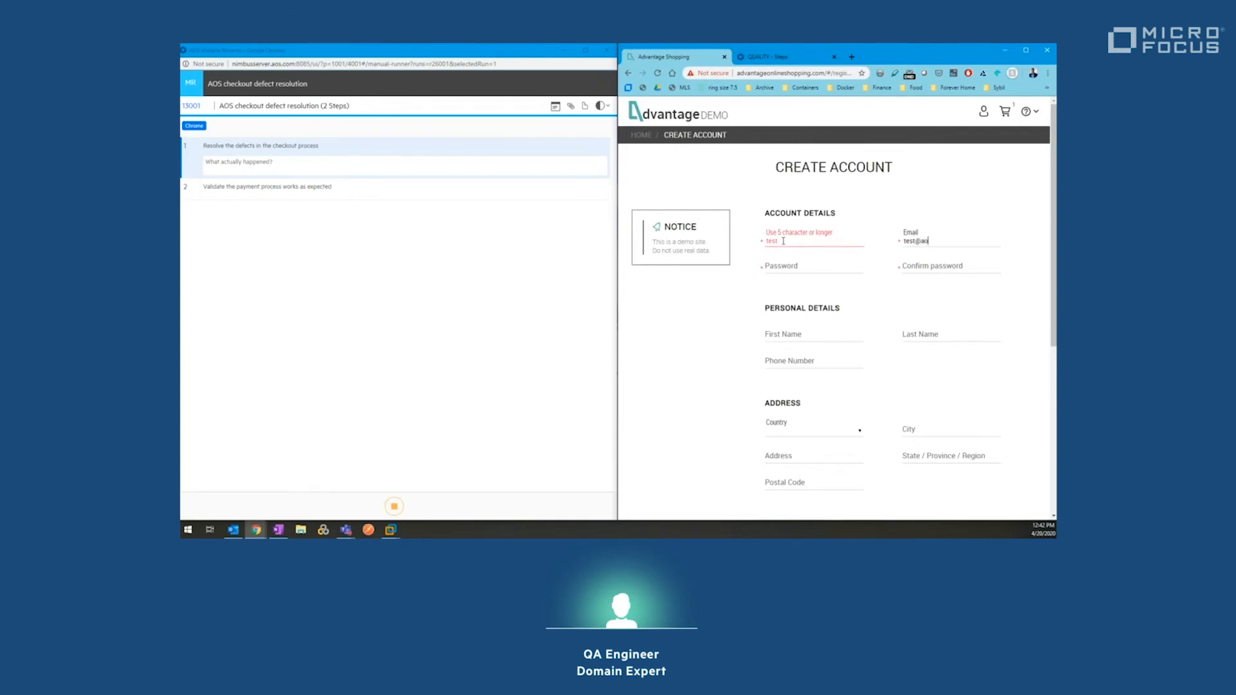
pyautogui.write('l.com')
pyautogui.write('123')
pyautogui.click(785, 266)
pyautogui.write('test123')
pyautogui.press('Tab')
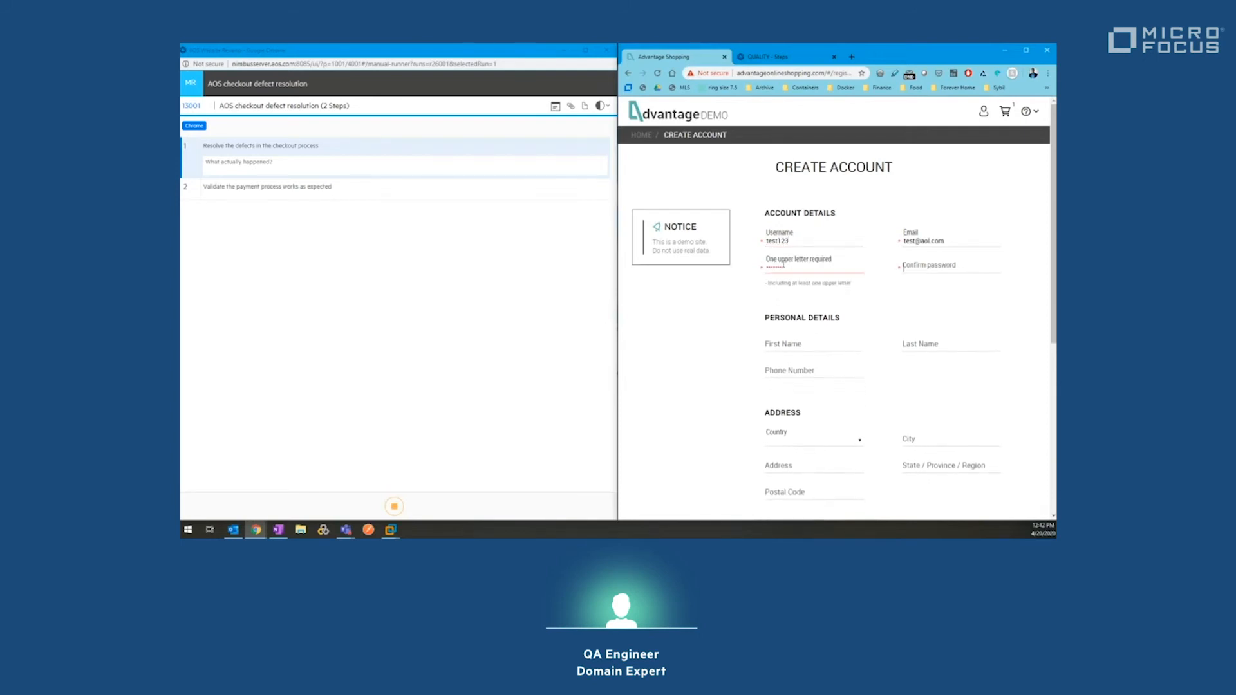
pyautogui.write('tes')
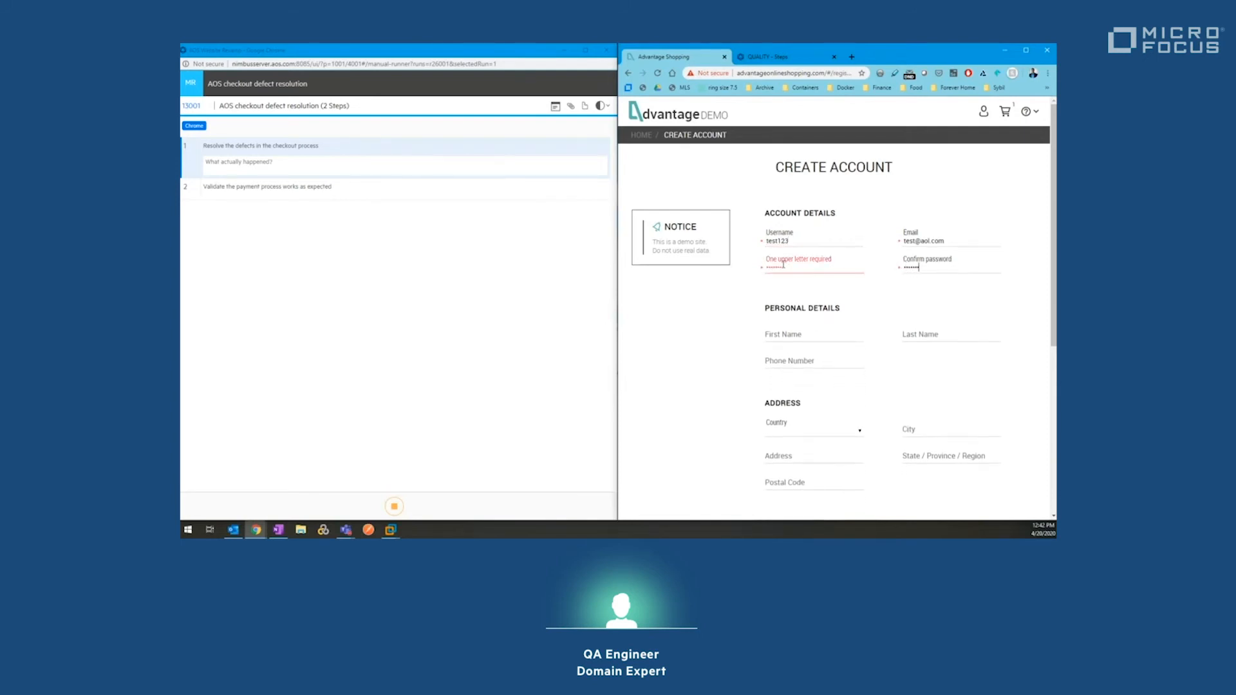
pyautogui.click(786, 266)
pyautogui.write('T')
# Step: Accept the conditions of use and register, lengthening the username after the duplicate-name error
pyautogui.scroll(-2, 940, 335)
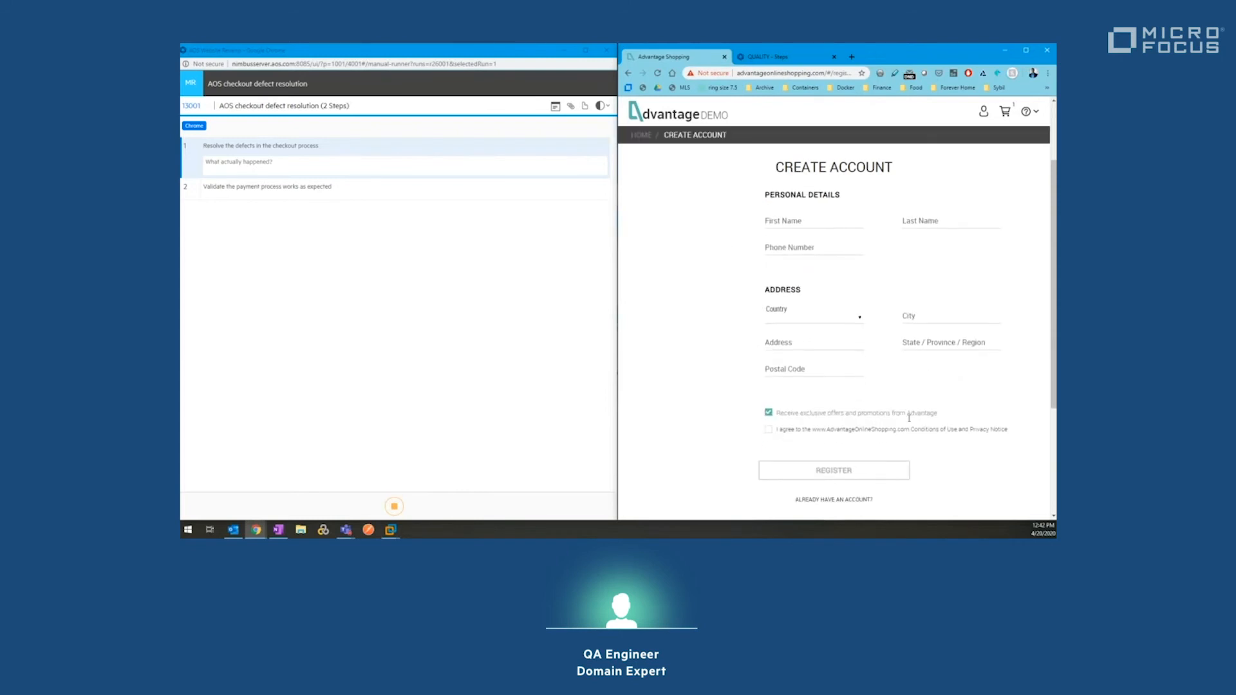
pyautogui.click(768, 429)
pyautogui.click(812, 479)
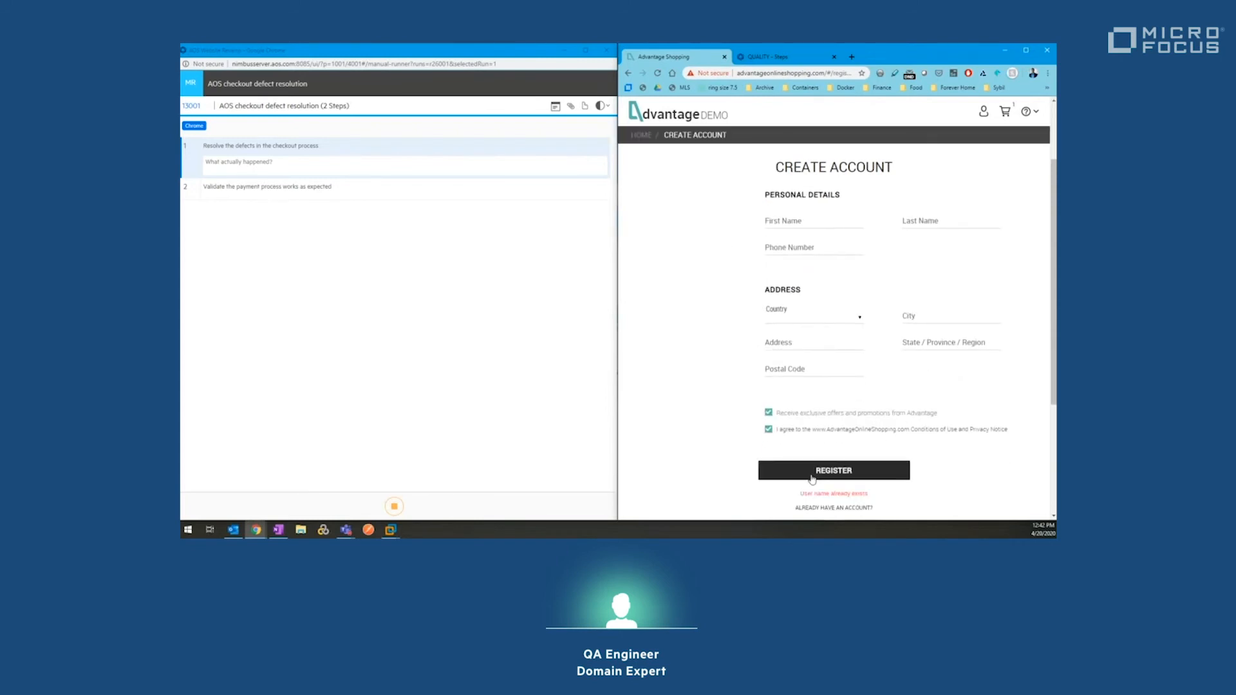
pyautogui.scroll(2, 804, 361)
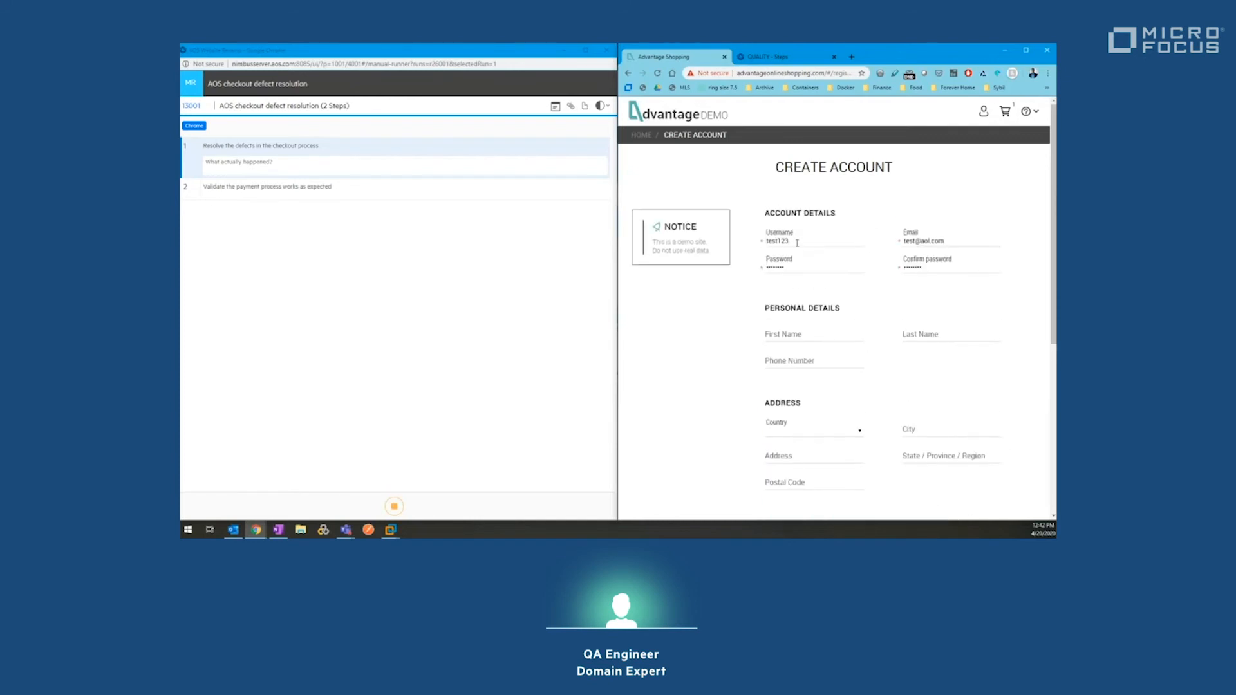
pyautogui.click(798, 238)
pyautogui.scroll(-3, 809, 354)
pyautogui.click(809, 286)
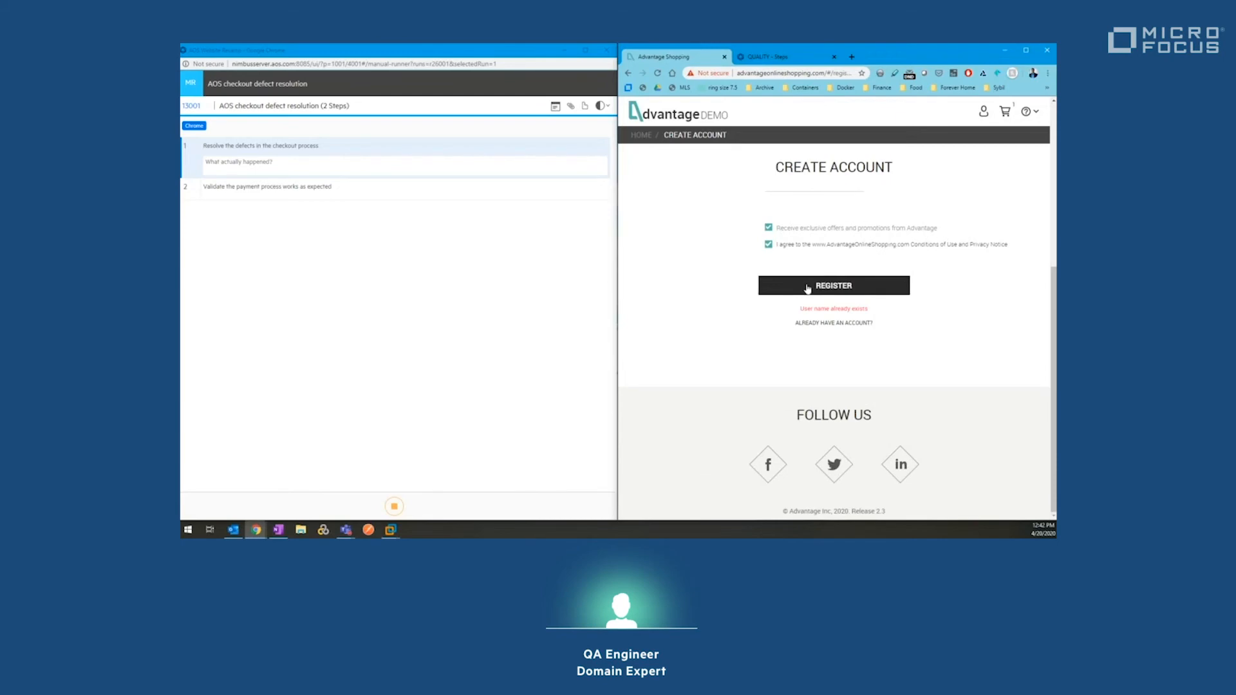
pyautogui.scroll(3, 805, 270)
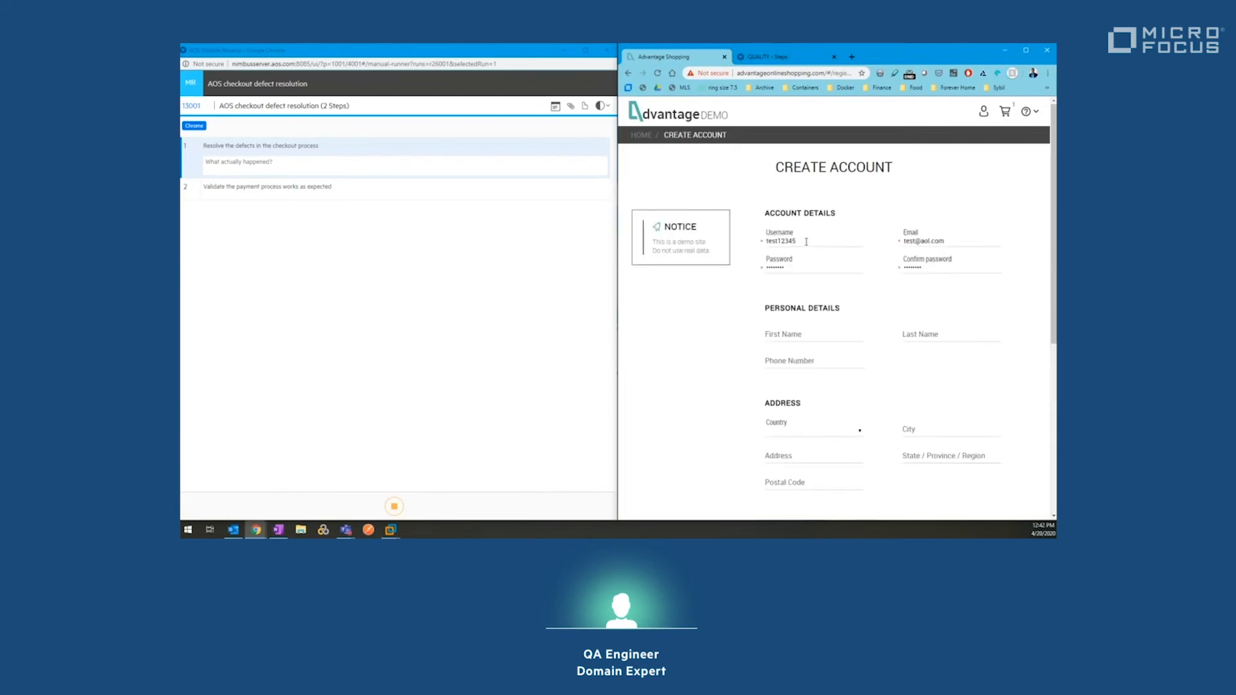
pyautogui.write('88888')
pyautogui.scroll(-6, 806, 242)
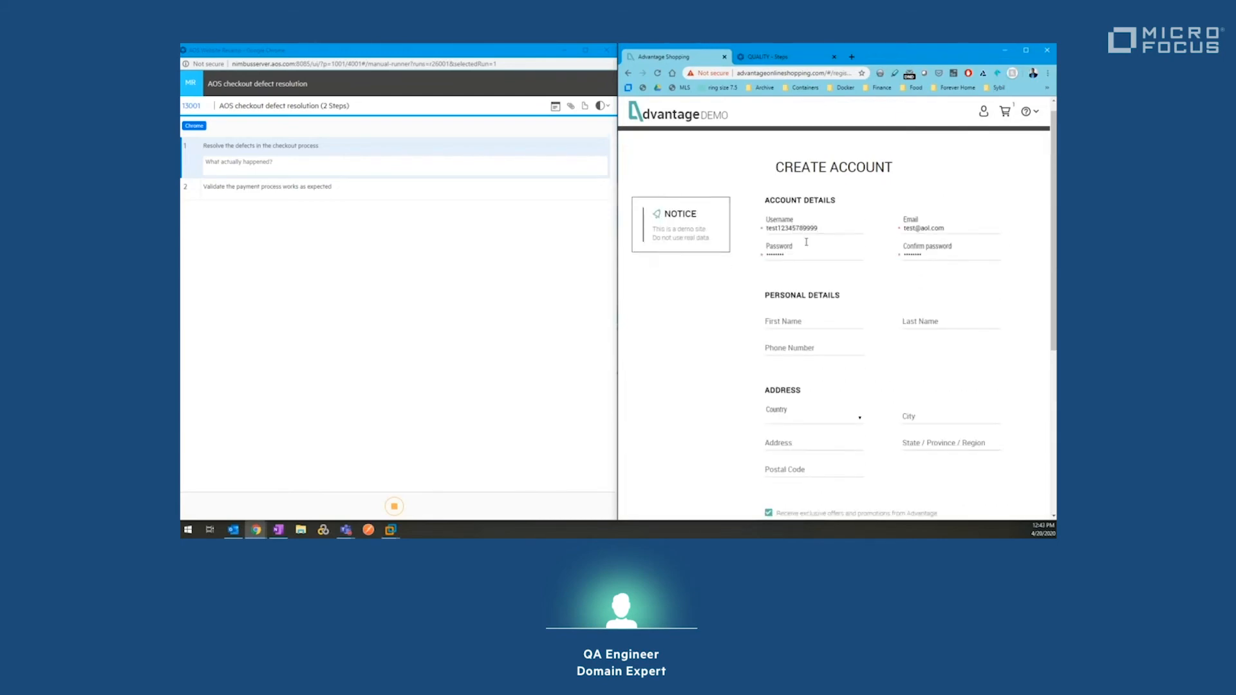
pyautogui.click(808, 290)
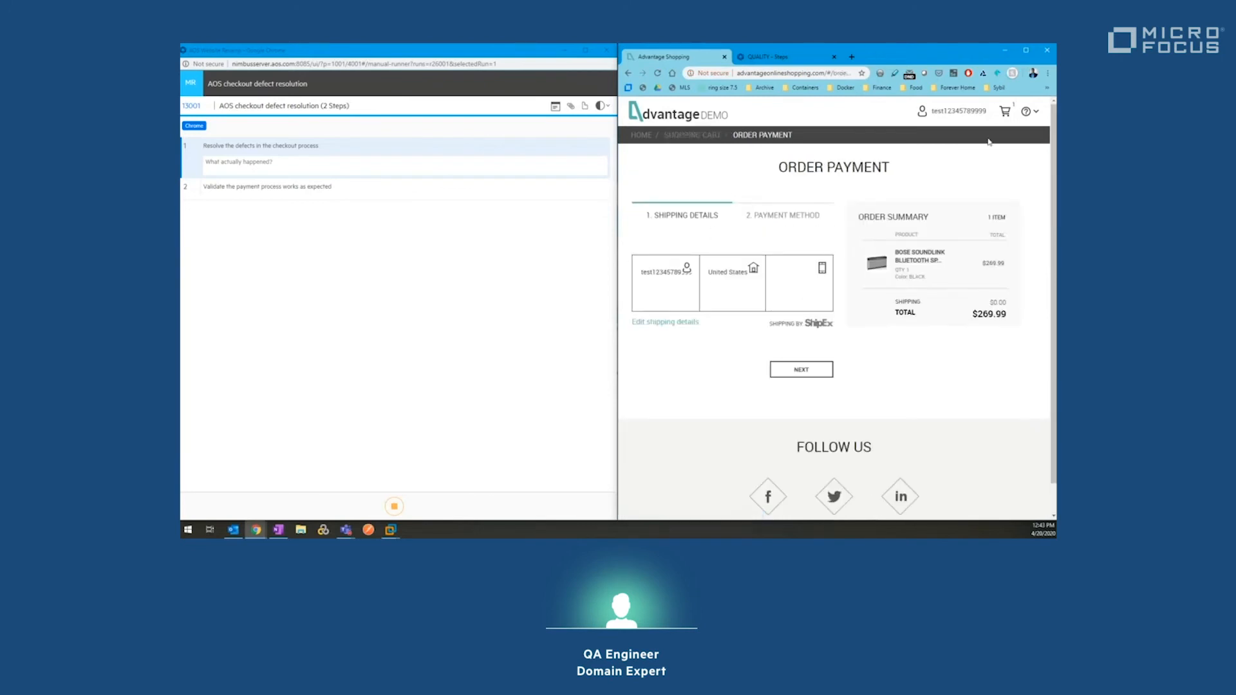
# Step: Remove the speaker from the shopping cart and return to the shop's home page
pyautogui.click(1006, 113)
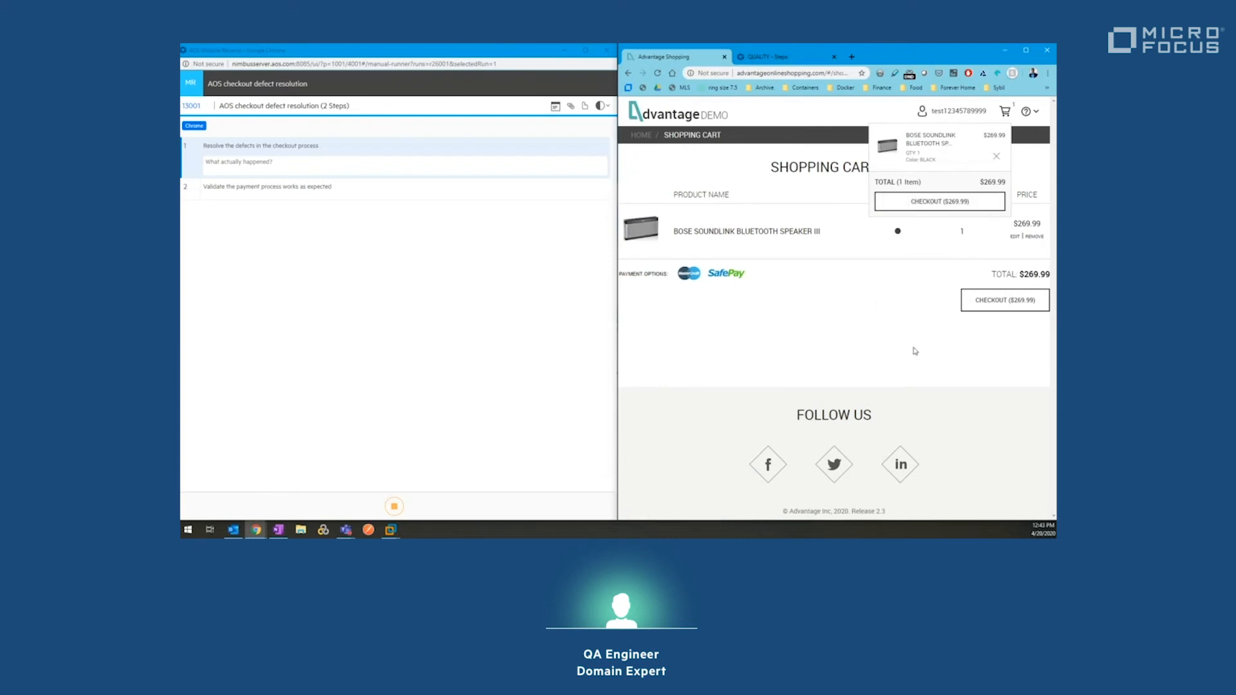
pyautogui.click(997, 157)
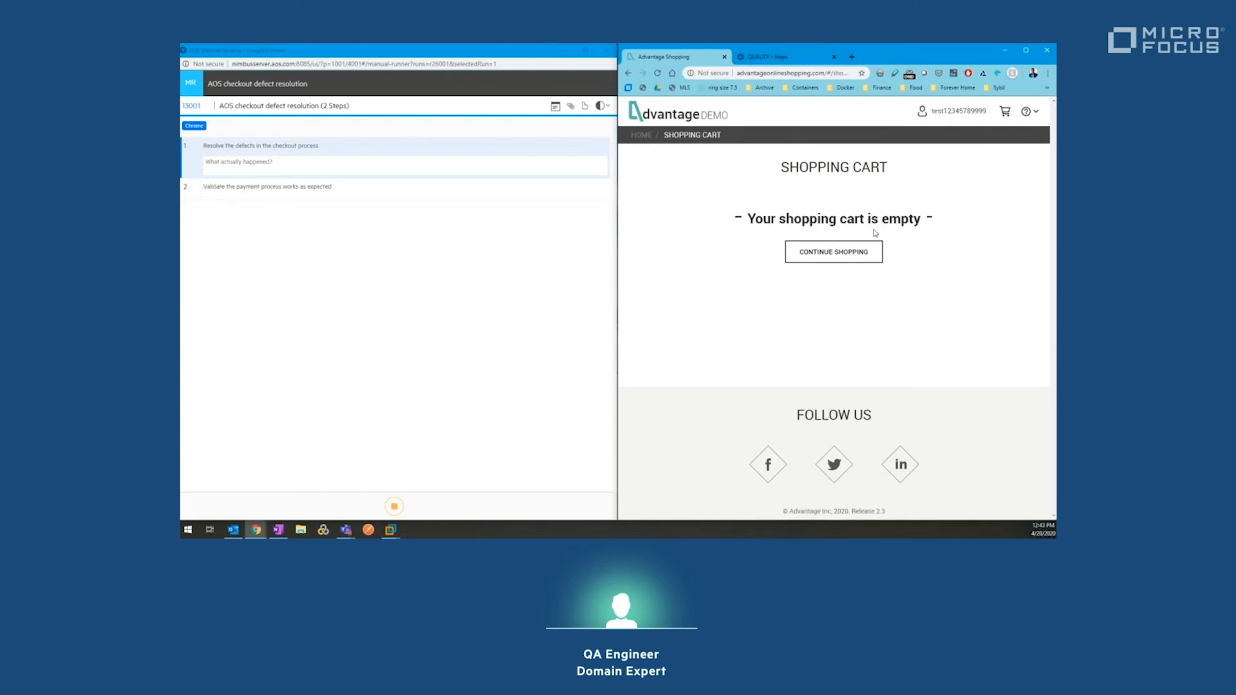
pyautogui.click(645, 138)
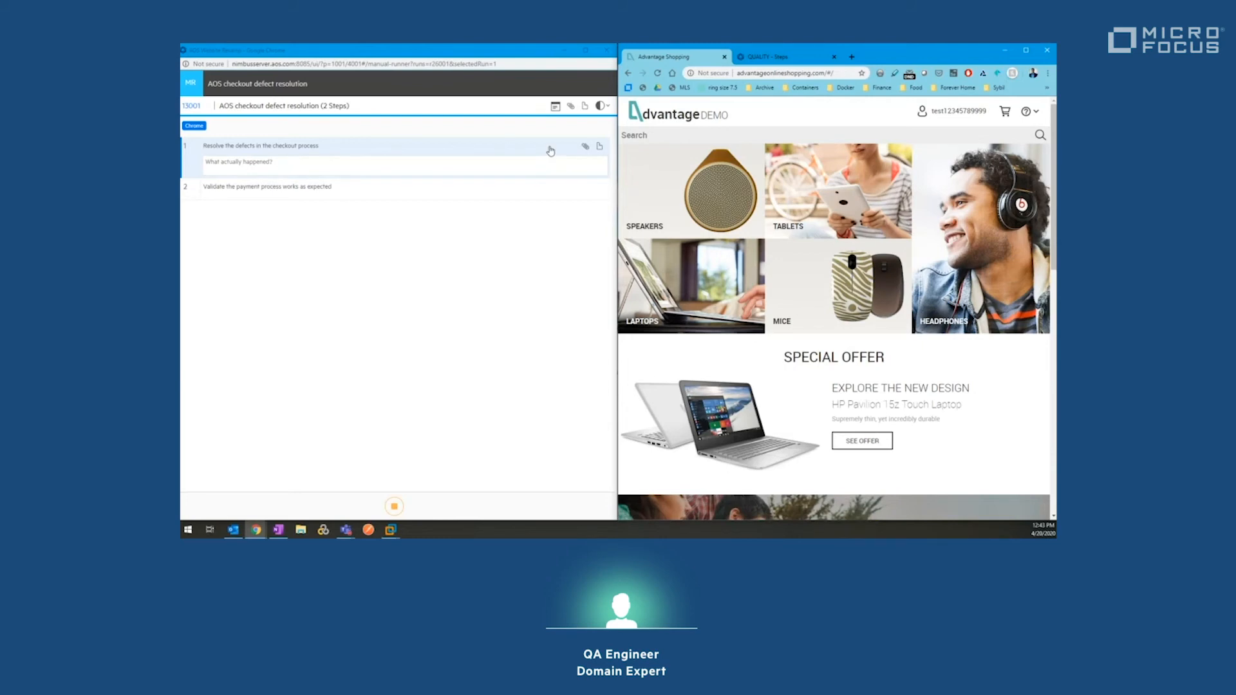
# Step: Mark the checkout defect resolution step as Passed and stop the manual run
pyautogui.click(605, 105)
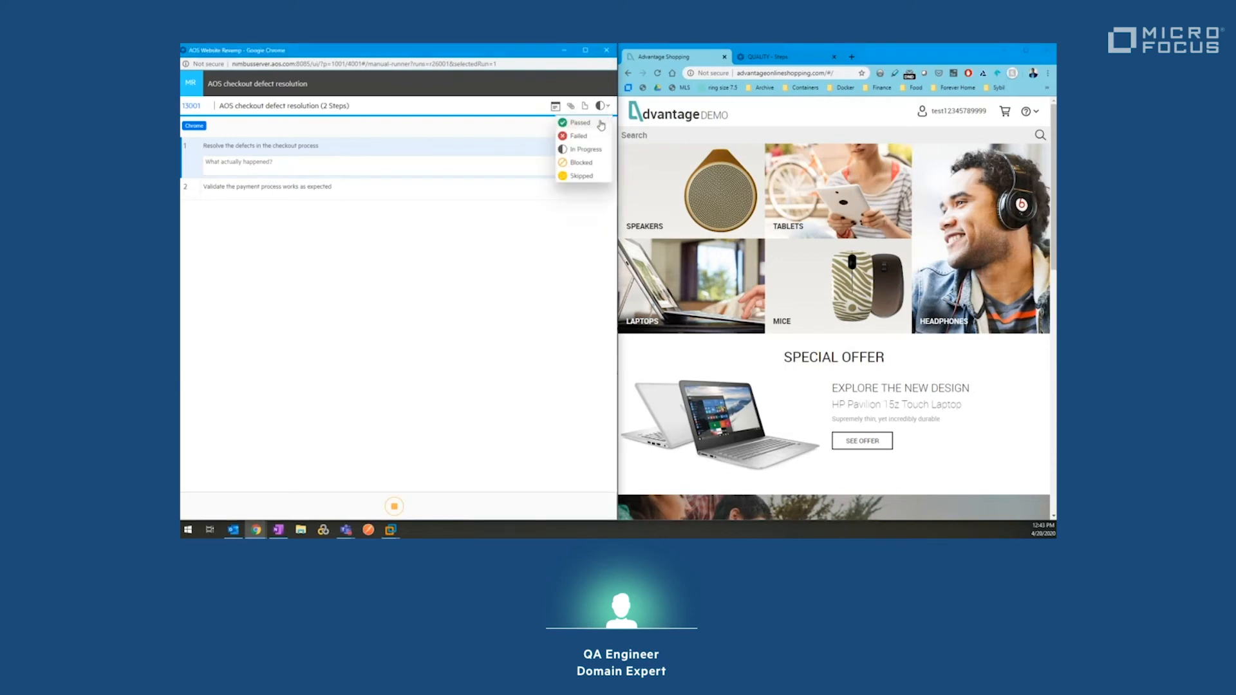
pyautogui.click(601, 124)
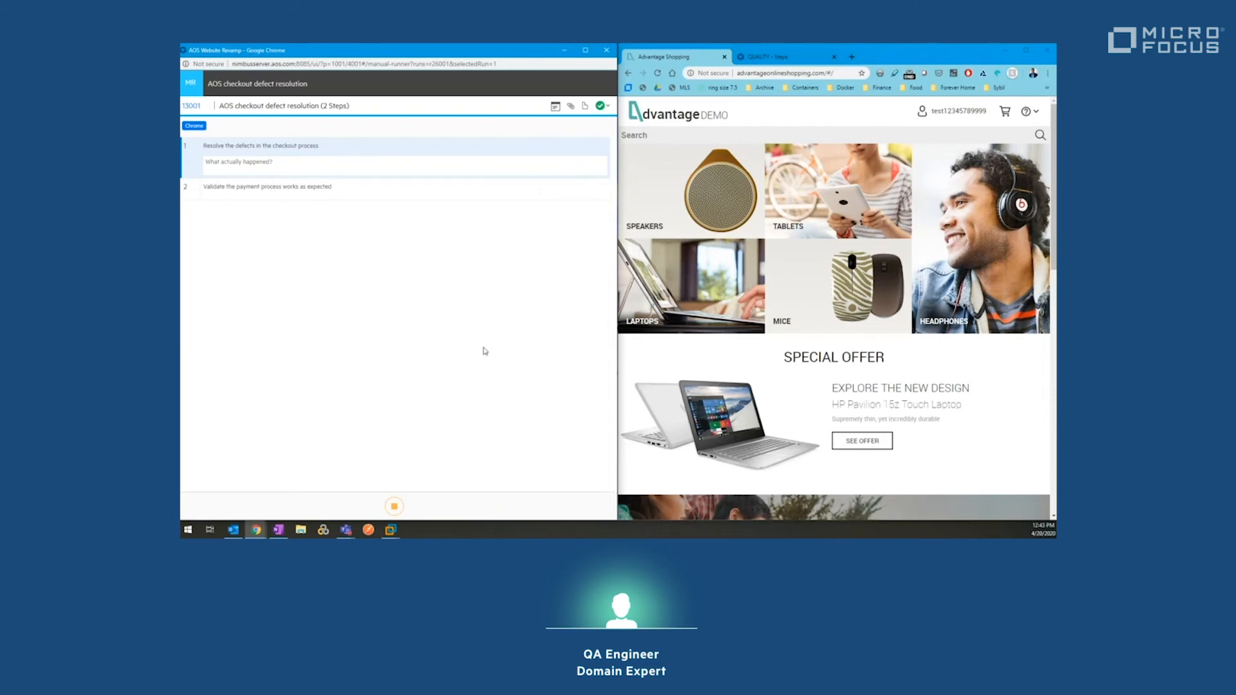
pyautogui.click(394, 507)
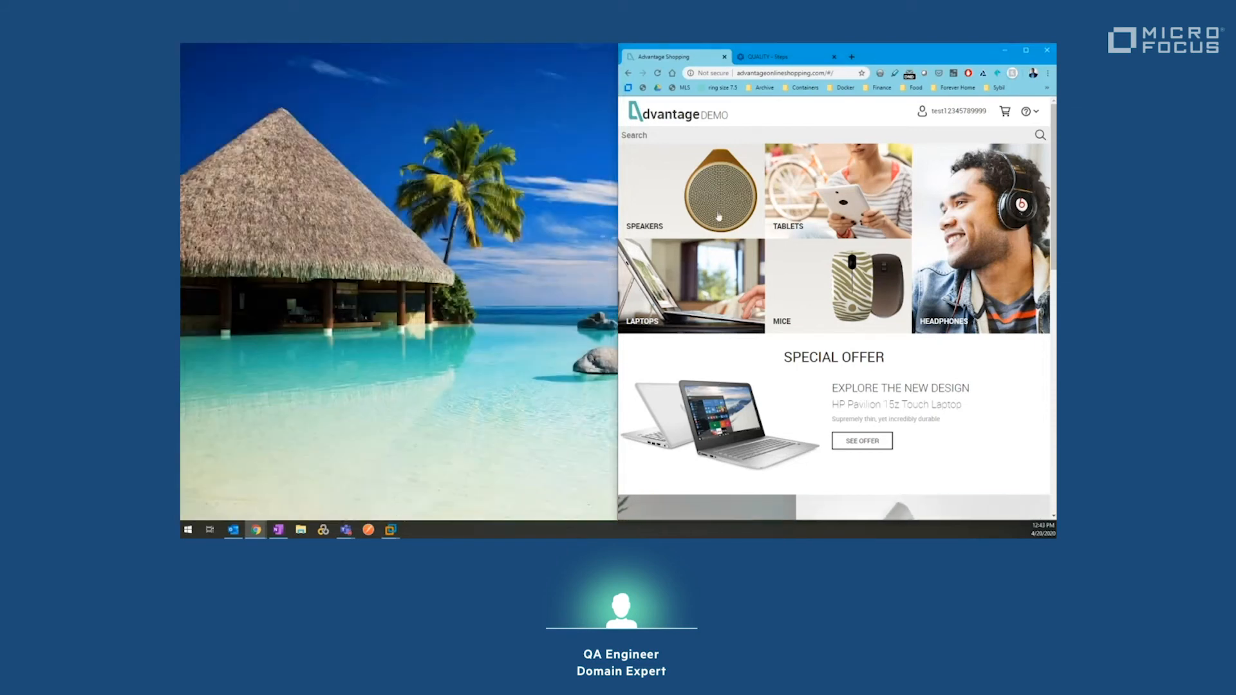
# Step: Maximize the browser, check run 26001 shows Passed in test 13001's Runs, then go back
pyautogui.click(1025, 51)
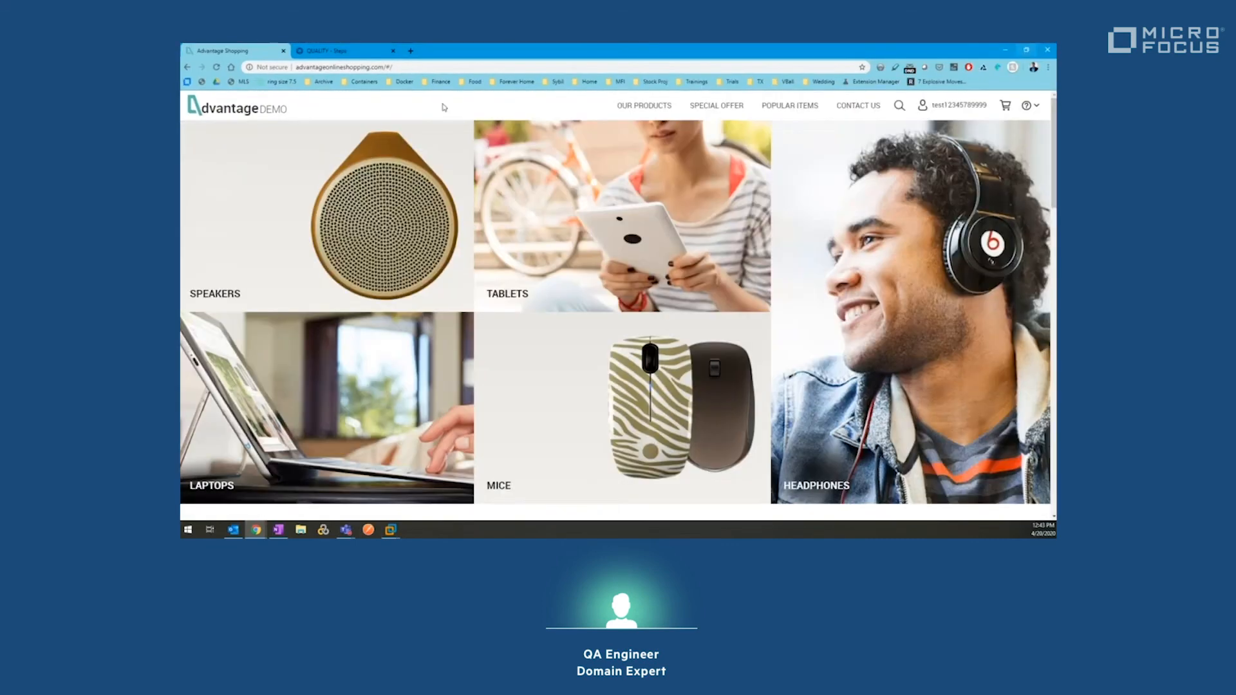
pyautogui.click(340, 51)
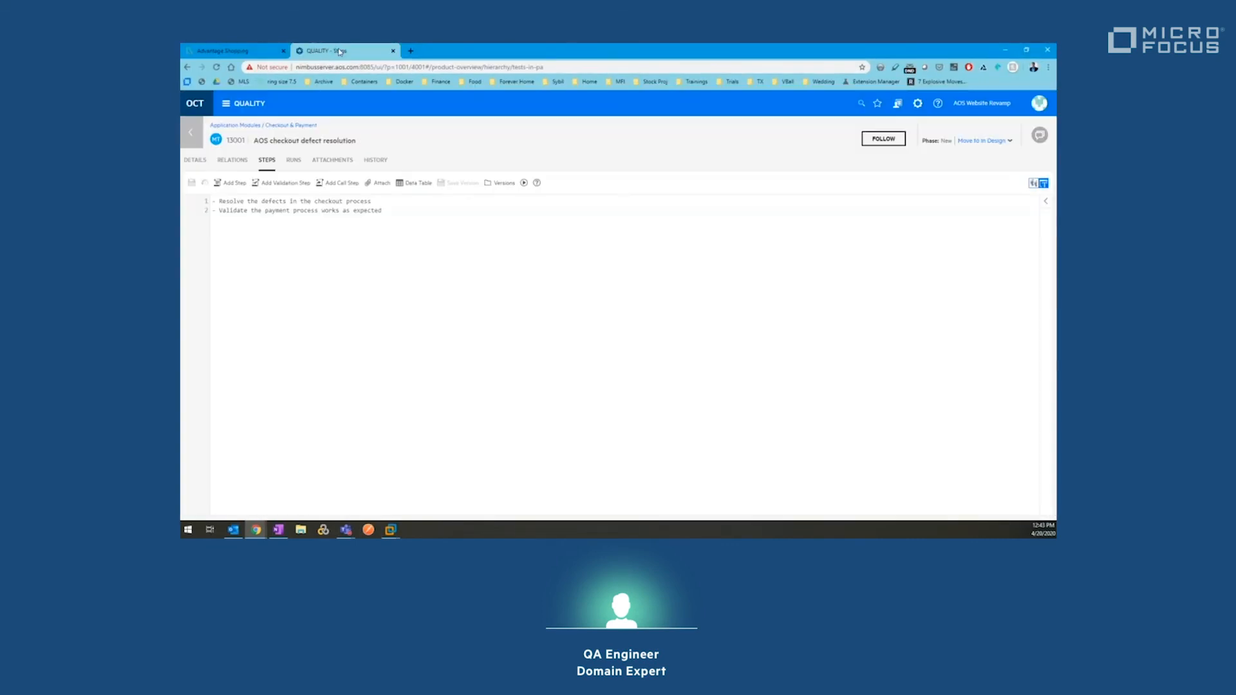
pyautogui.click(293, 165)
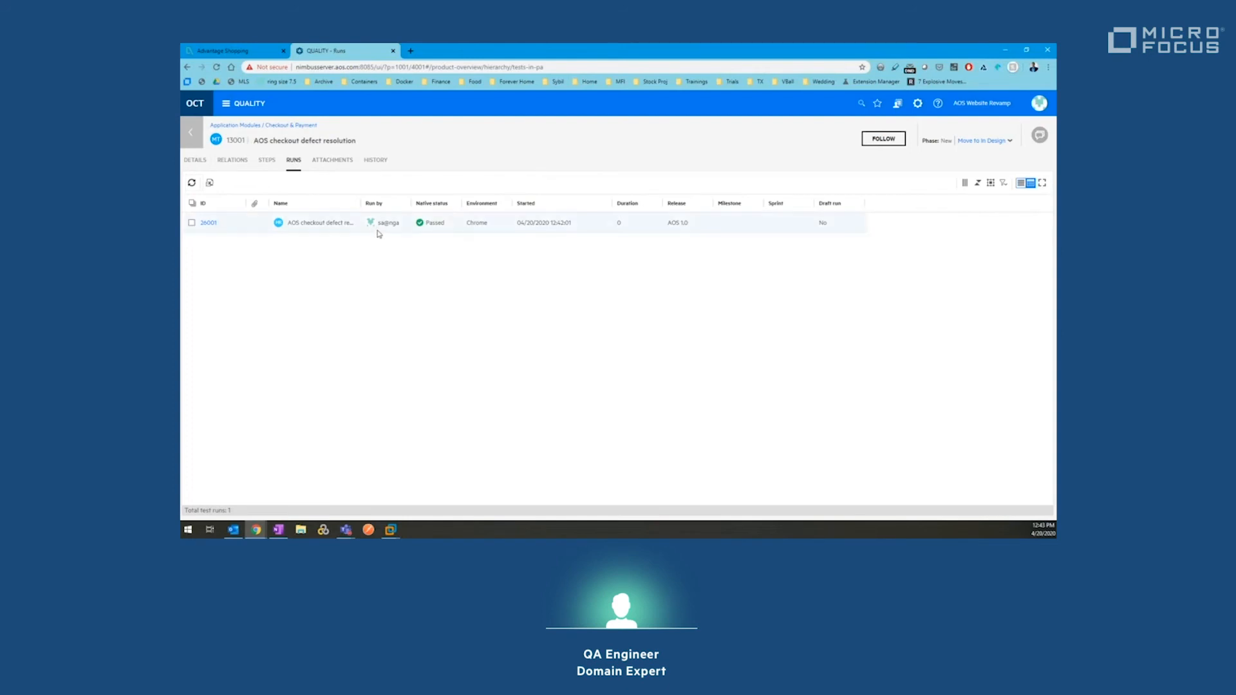
pyautogui.click(192, 137)
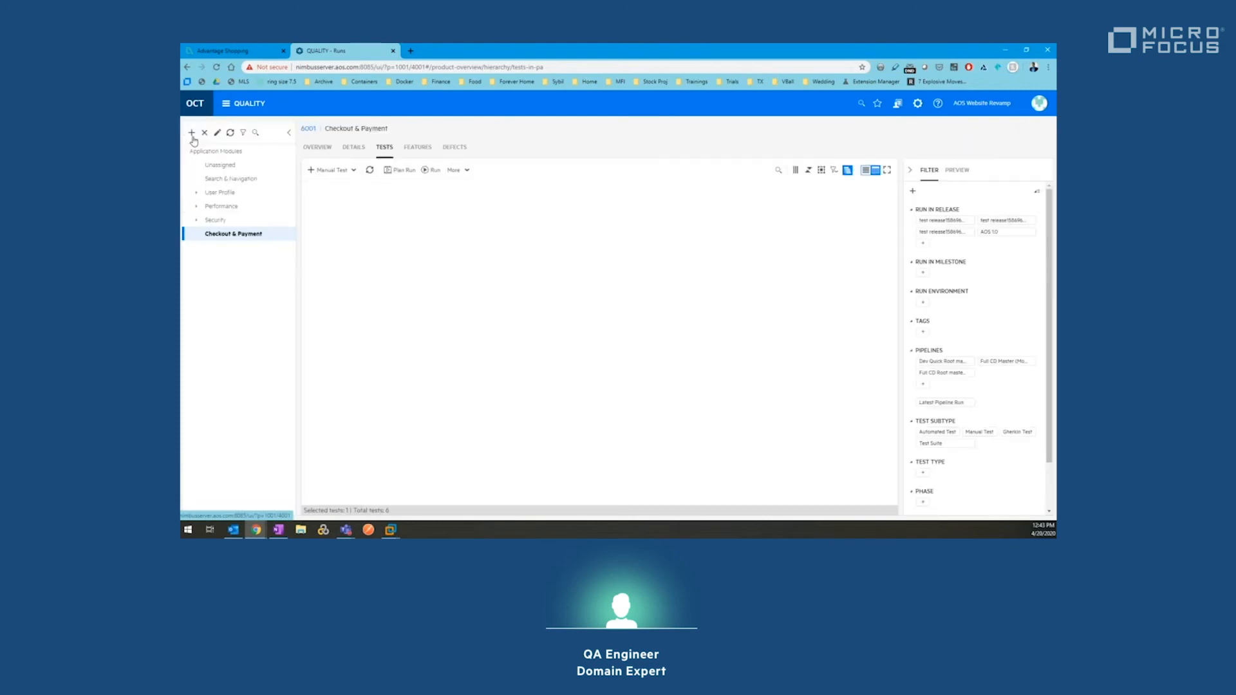
# Step: In Checkout & Payment defects, lower defects 21026 and 21060 from Very High to Low severity
pyautogui.click(454, 148)
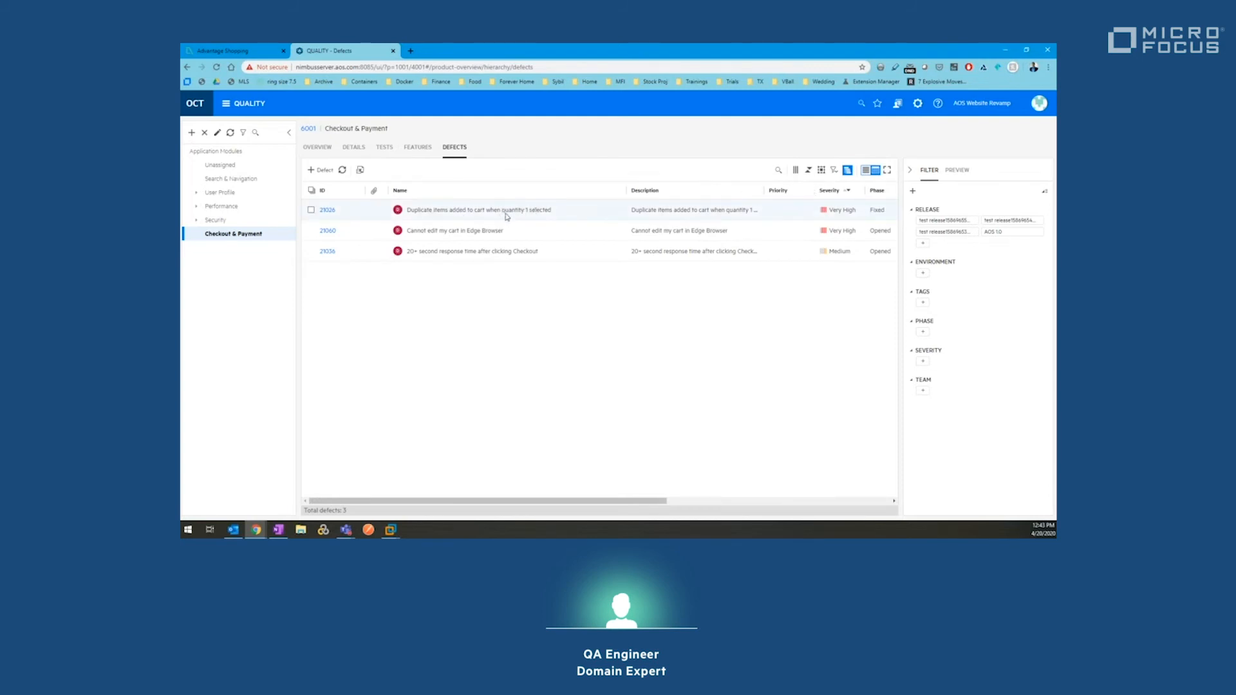
pyautogui.moveTo(627, 192); pyautogui.dragTo(559, 197)
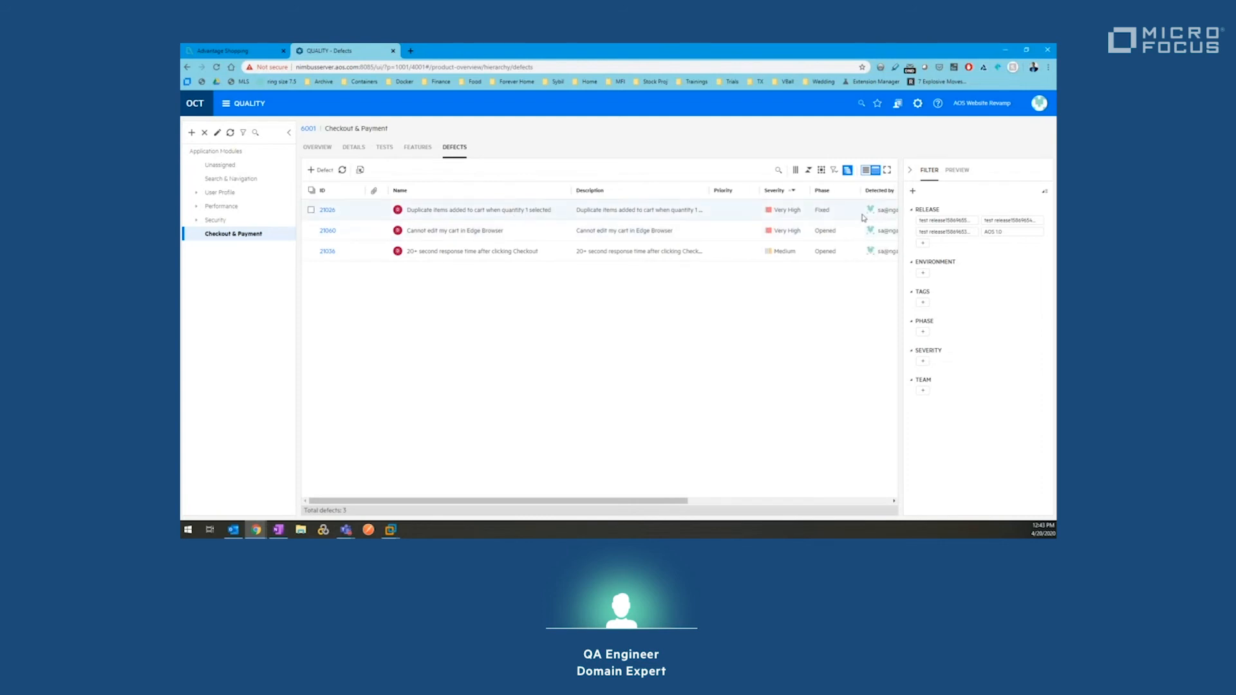
pyautogui.click(784, 212)
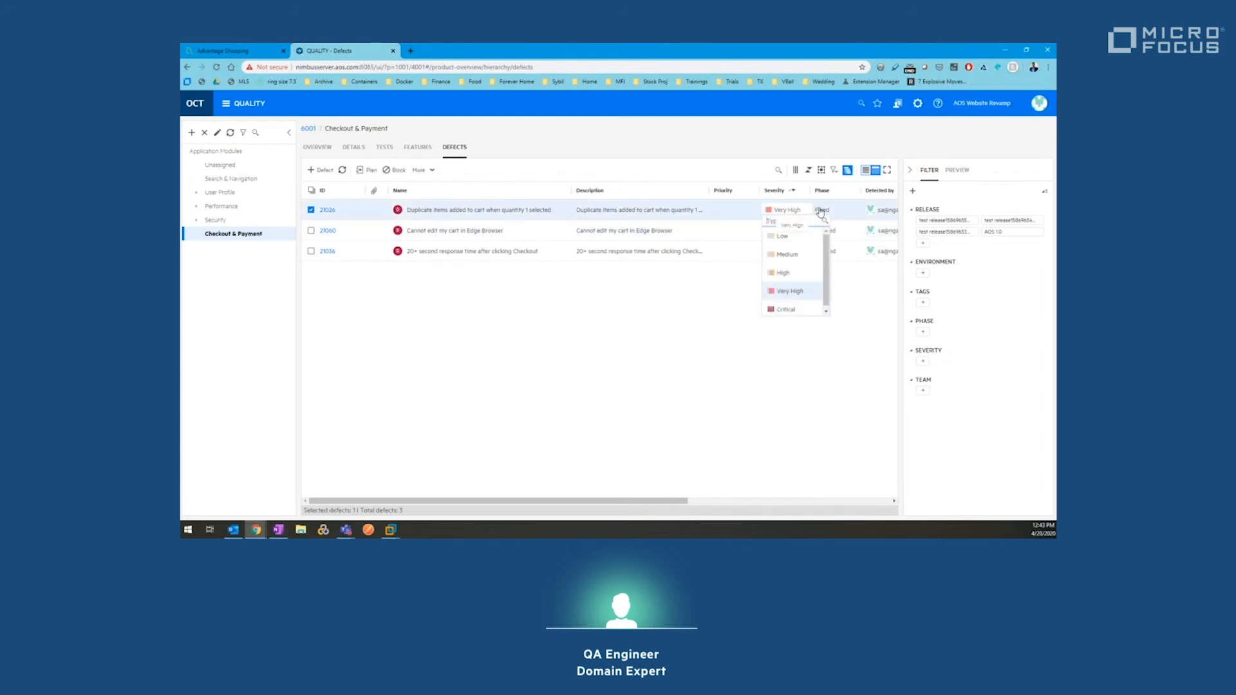
pyautogui.click(805, 243)
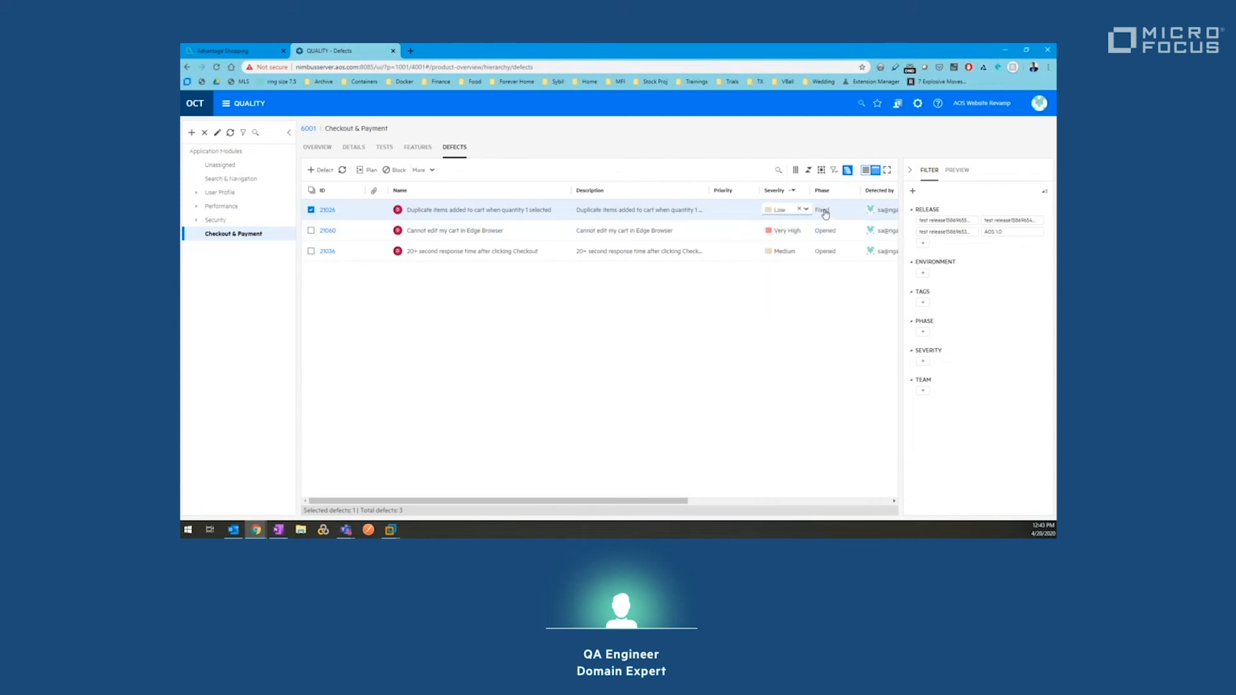
pyautogui.click(422, 237)
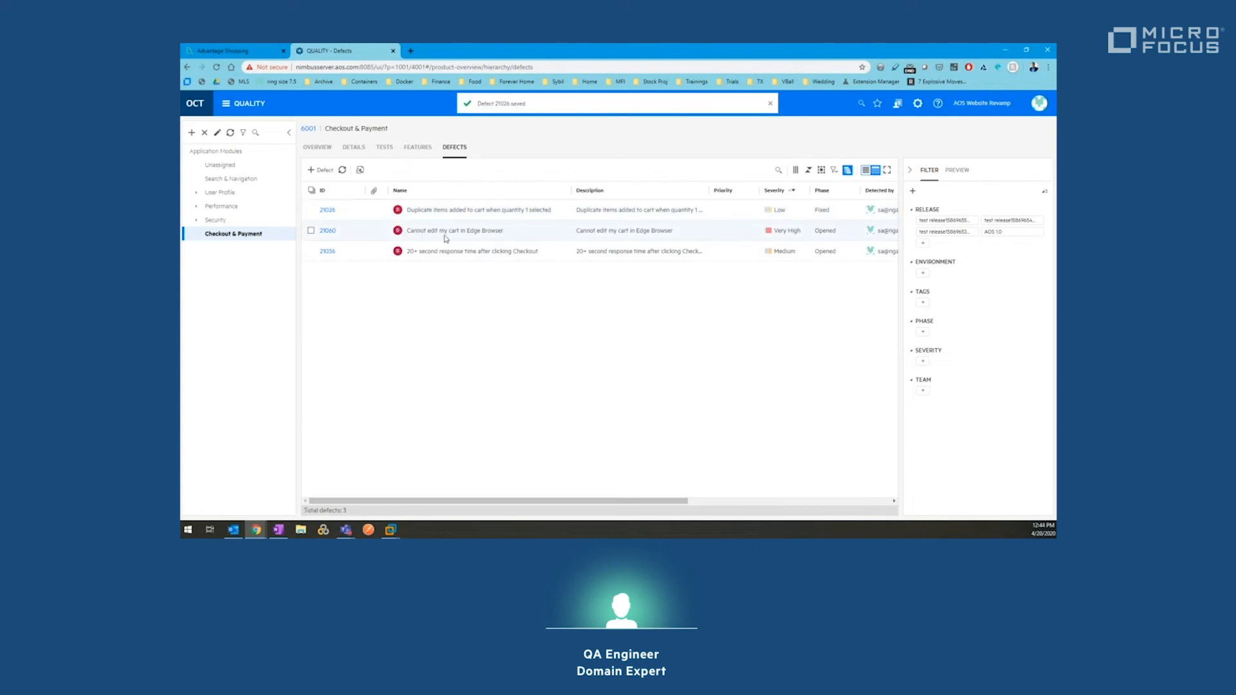
pyautogui.click(784, 232)
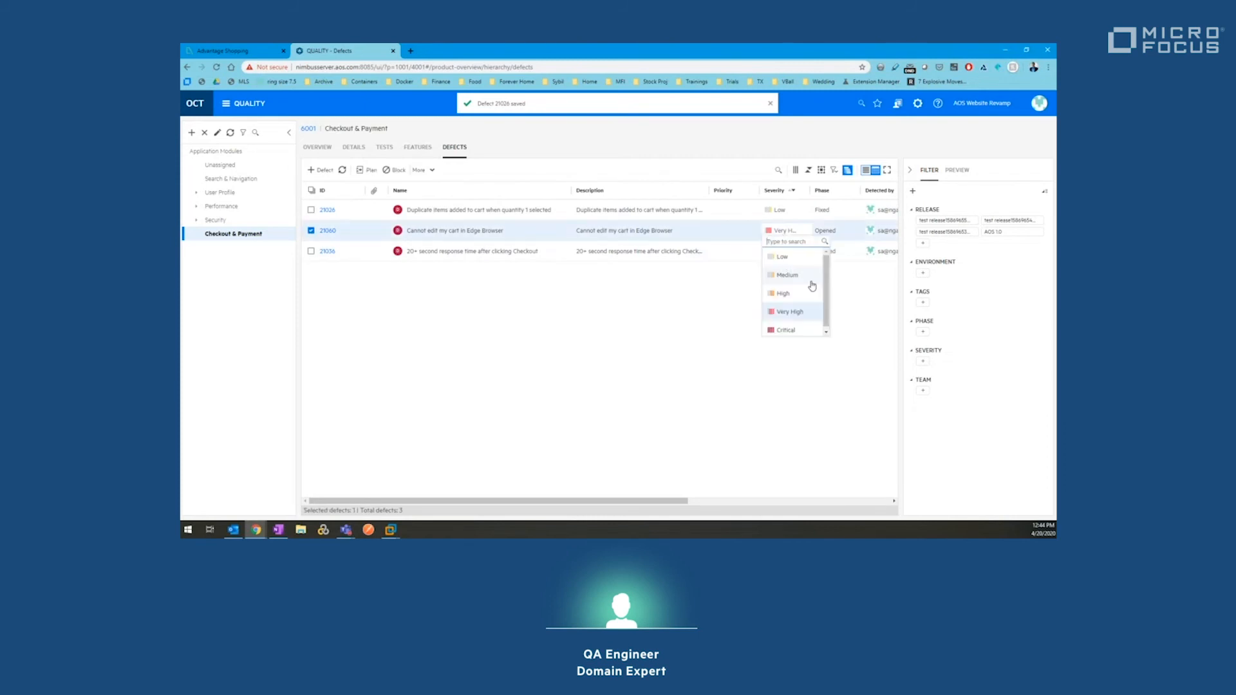
pyautogui.click(796, 261)
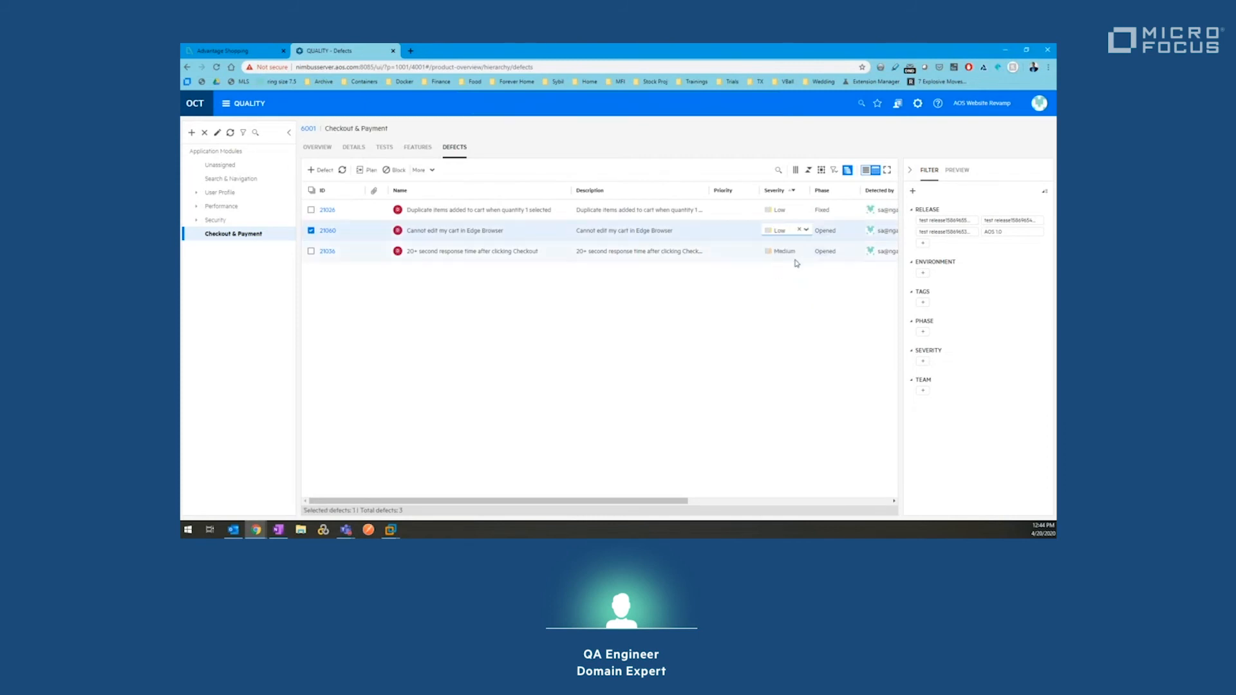
pyautogui.click(762, 294)
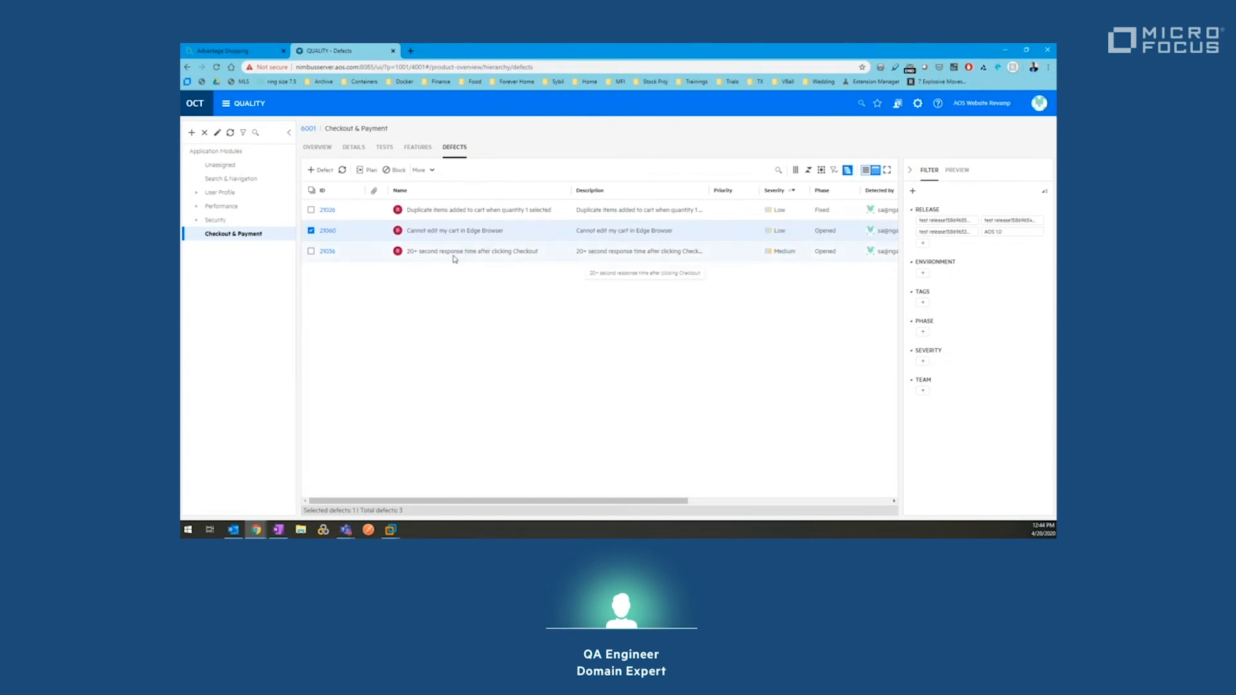
# Step: Set defect 21036's phase to Fixed
pyautogui.click(846, 252)
pyautogui.click(841, 278)
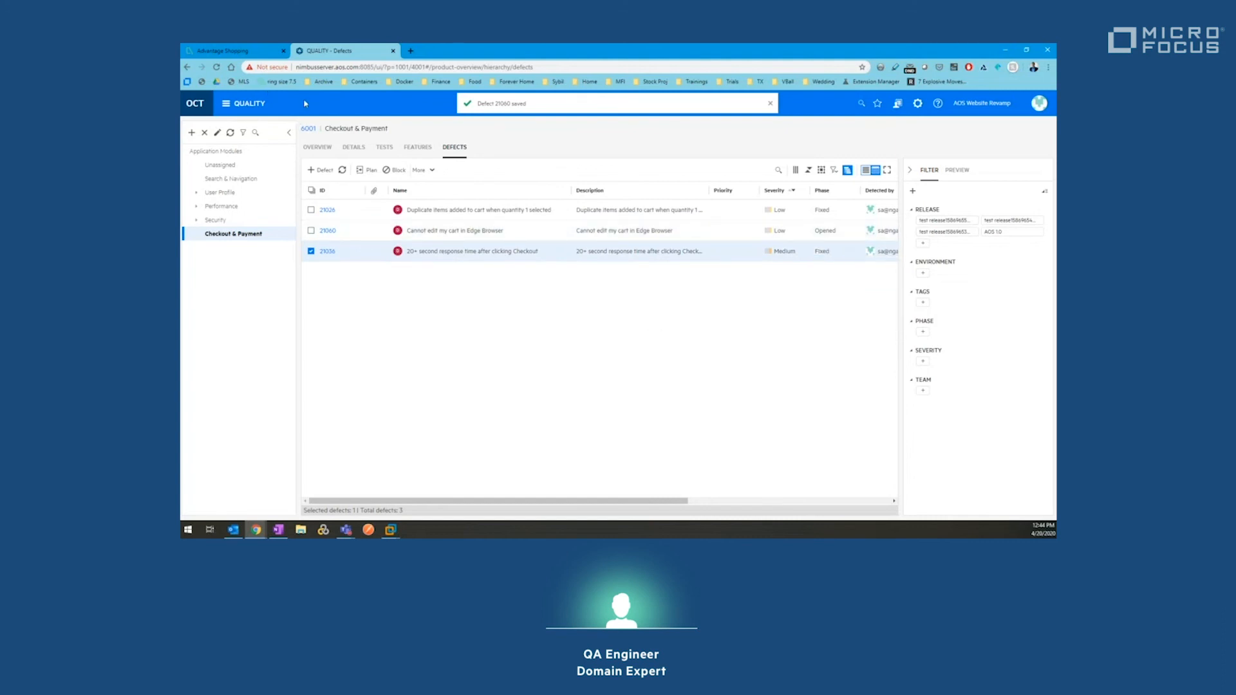
pyautogui.click(247, 105)
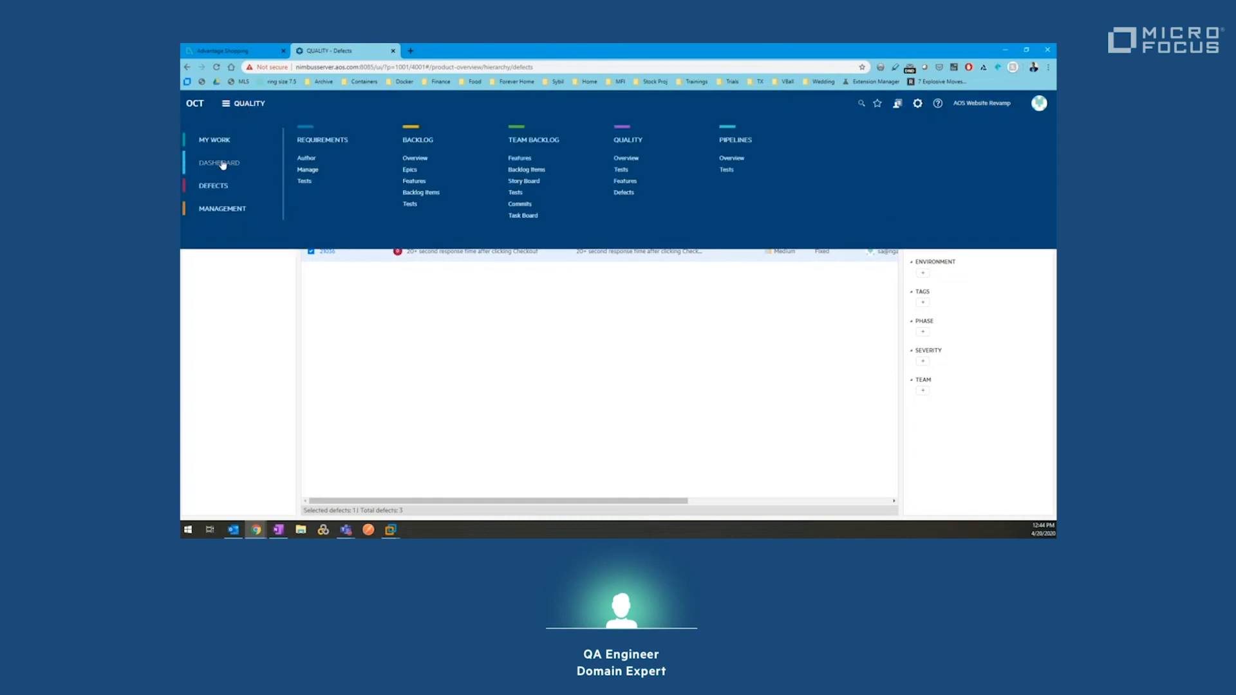
# Step: On the Dashboard, set the Quality by application module widget's tile Size to Number of tests
pyautogui.click(220, 164)
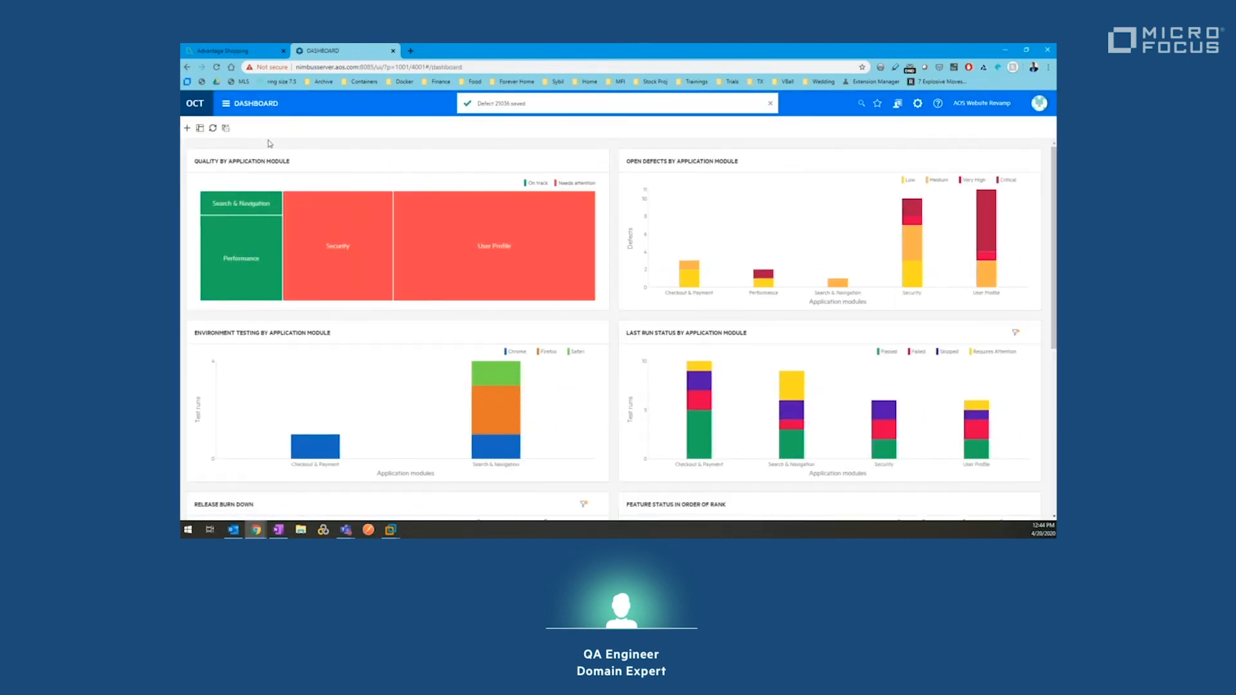
pyautogui.click(599, 161)
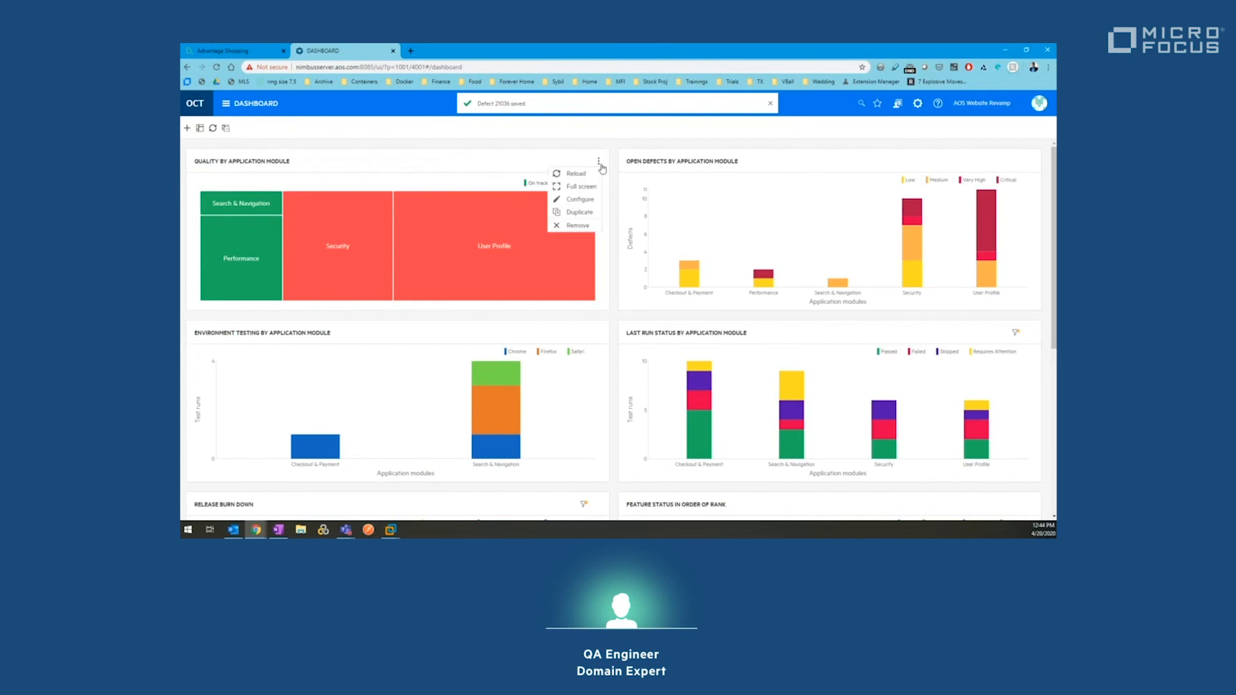
pyautogui.click(577, 202)
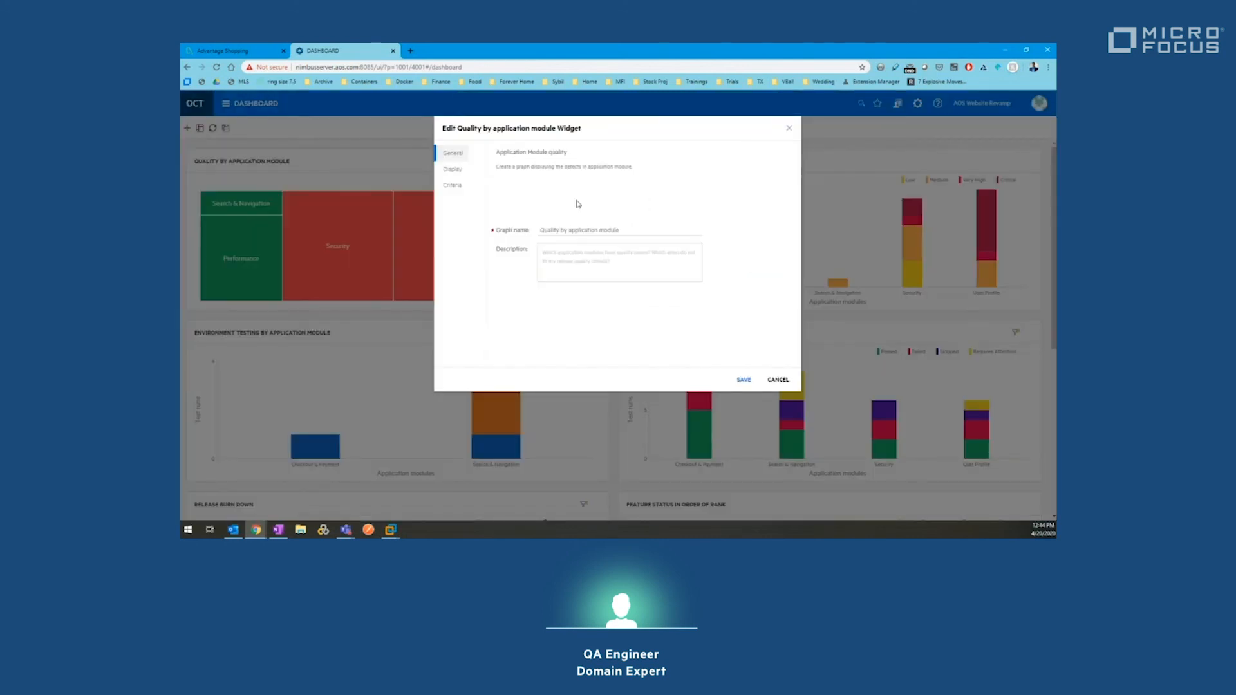
pyautogui.click(456, 171)
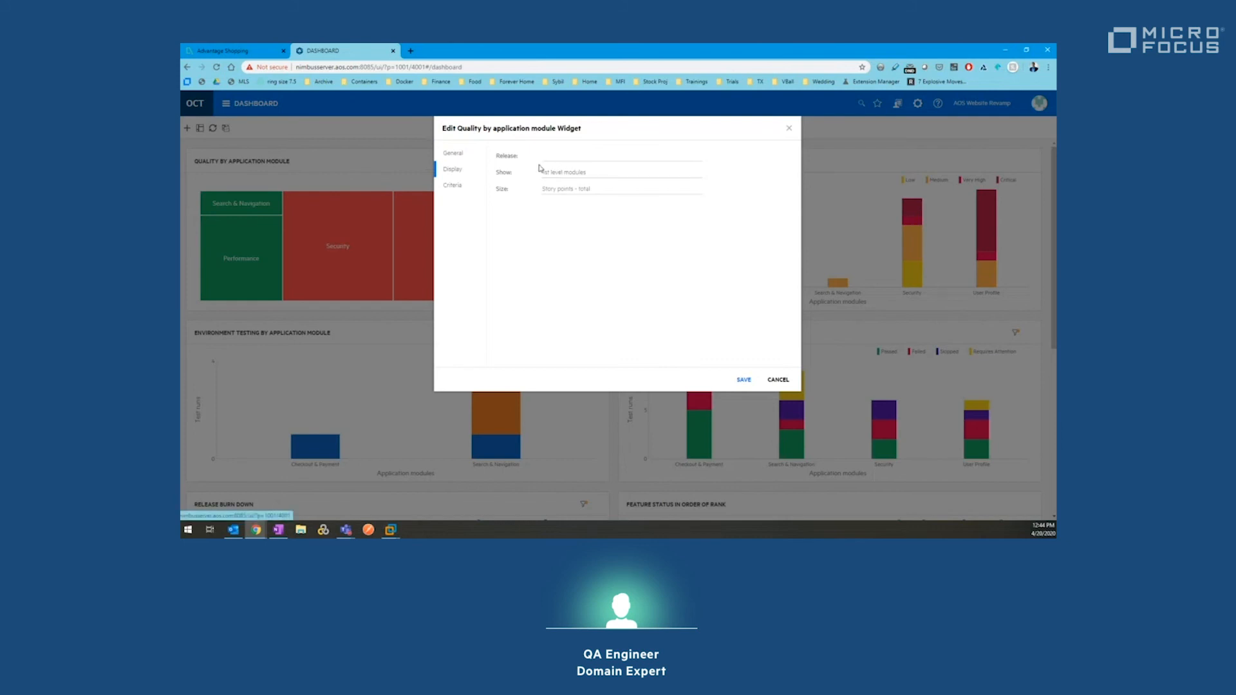
pyautogui.click(609, 190)
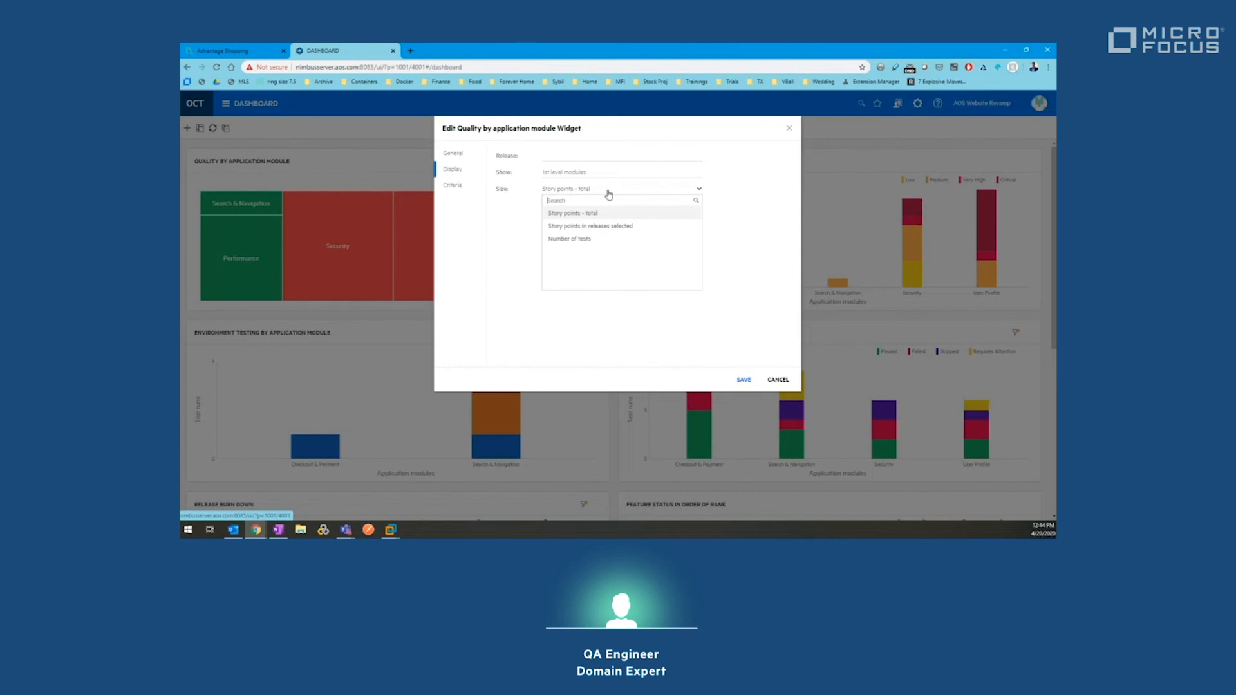
pyautogui.click(601, 240)
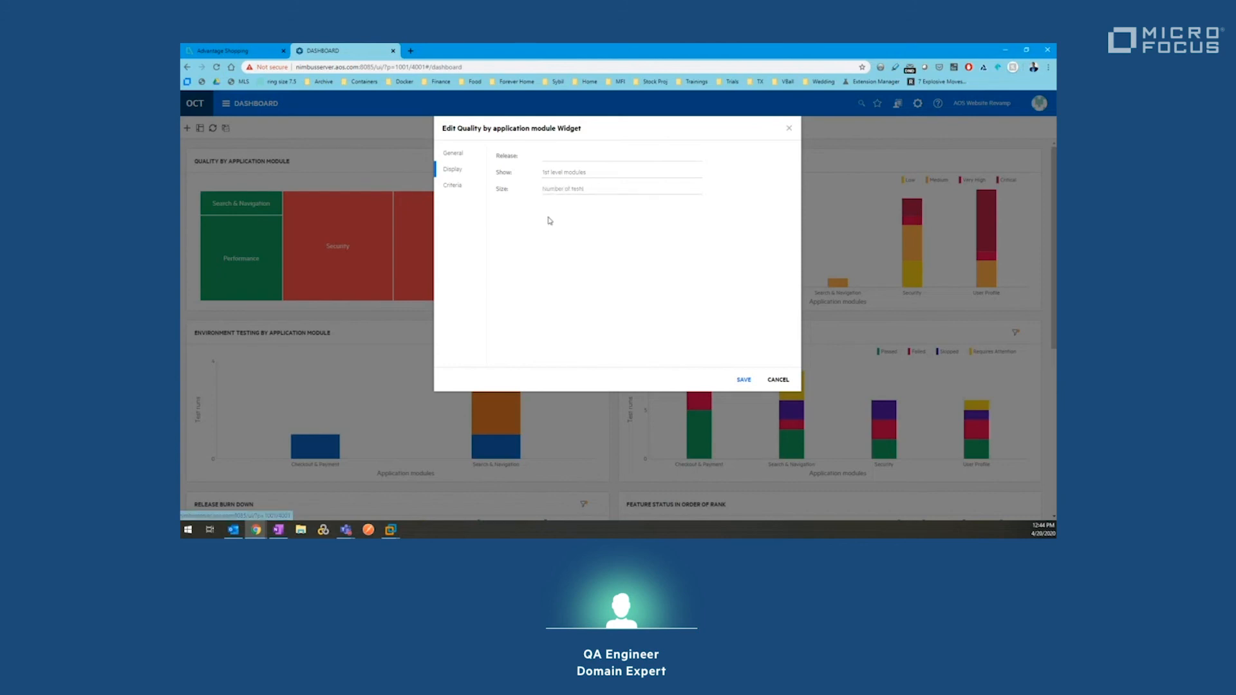
pyautogui.click(577, 190)
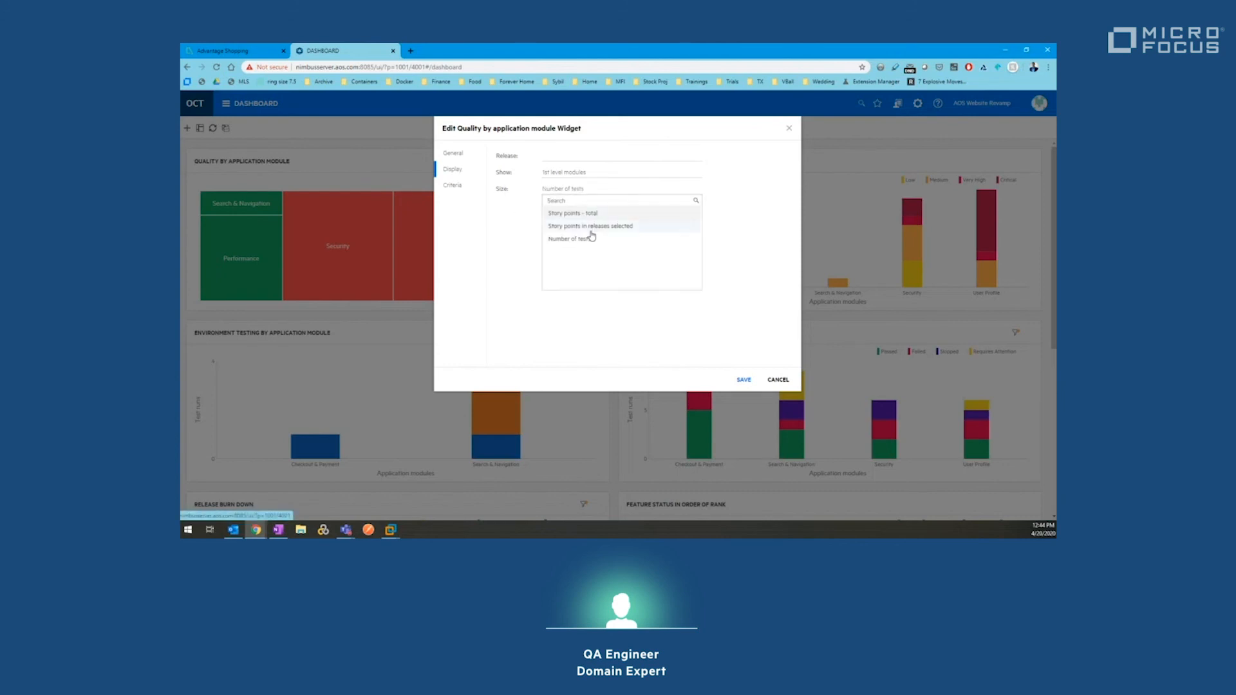
pyautogui.click(586, 240)
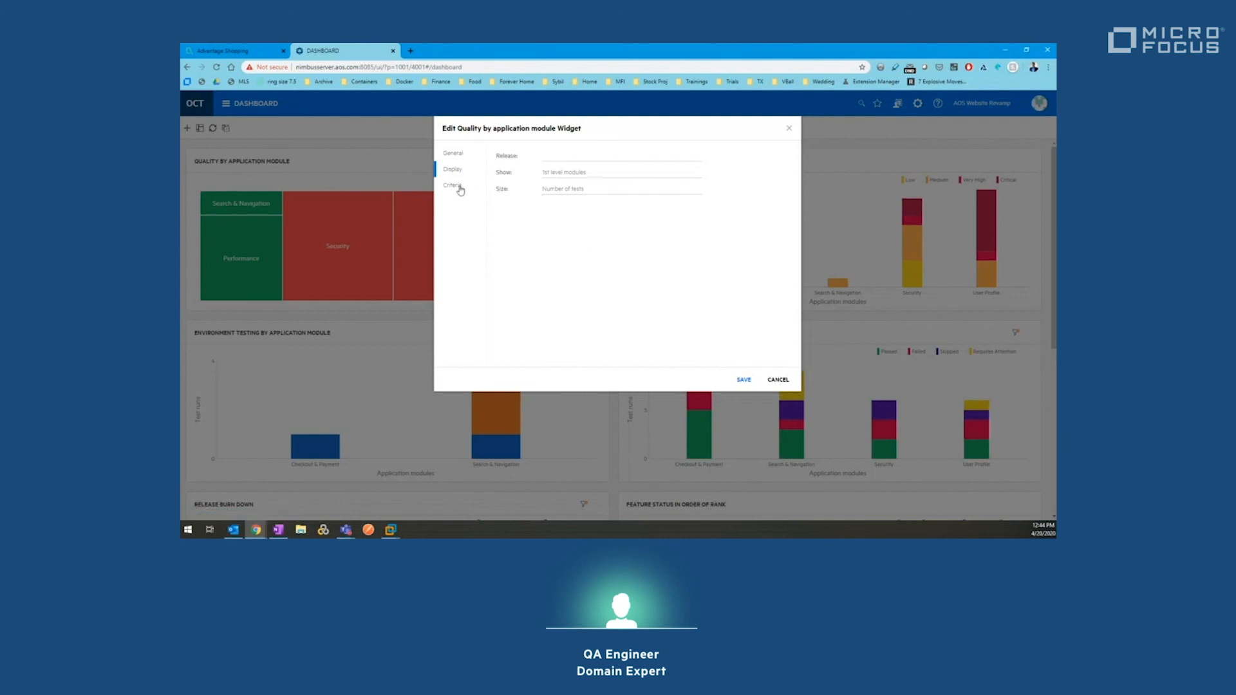
pyautogui.click(459, 188)
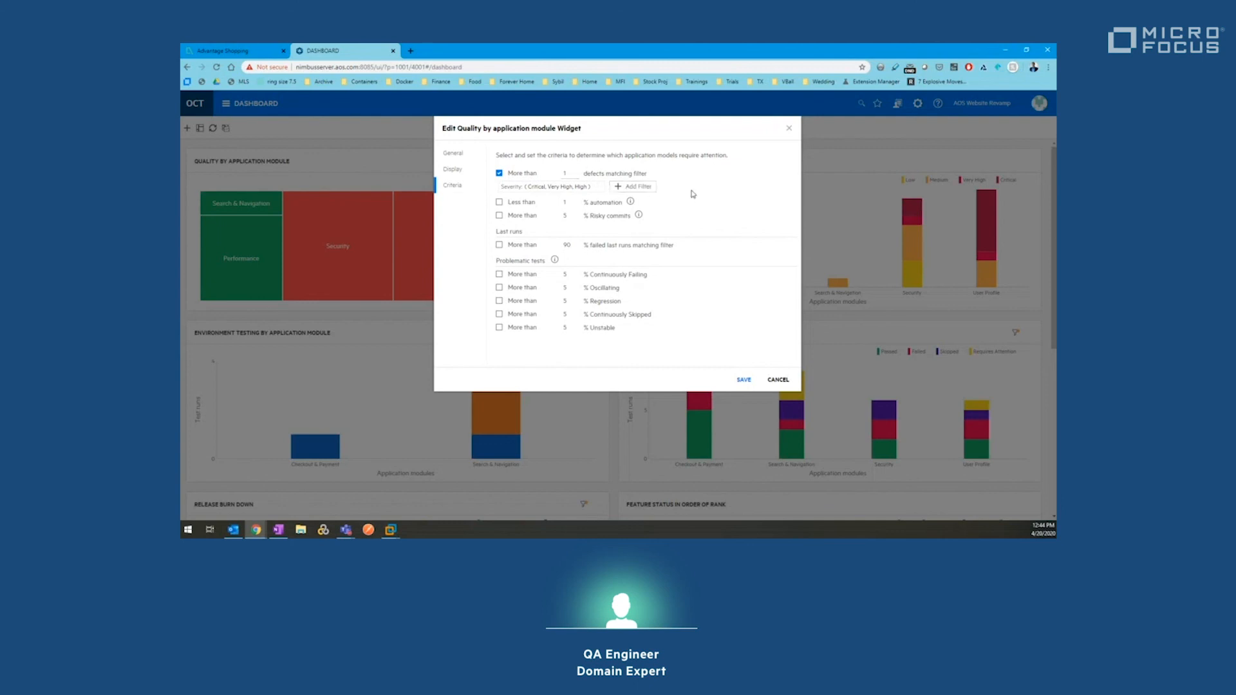
# Step: Save the widget settings and review the treemap showing Checkout & Payment On track
pyautogui.click(742, 380)
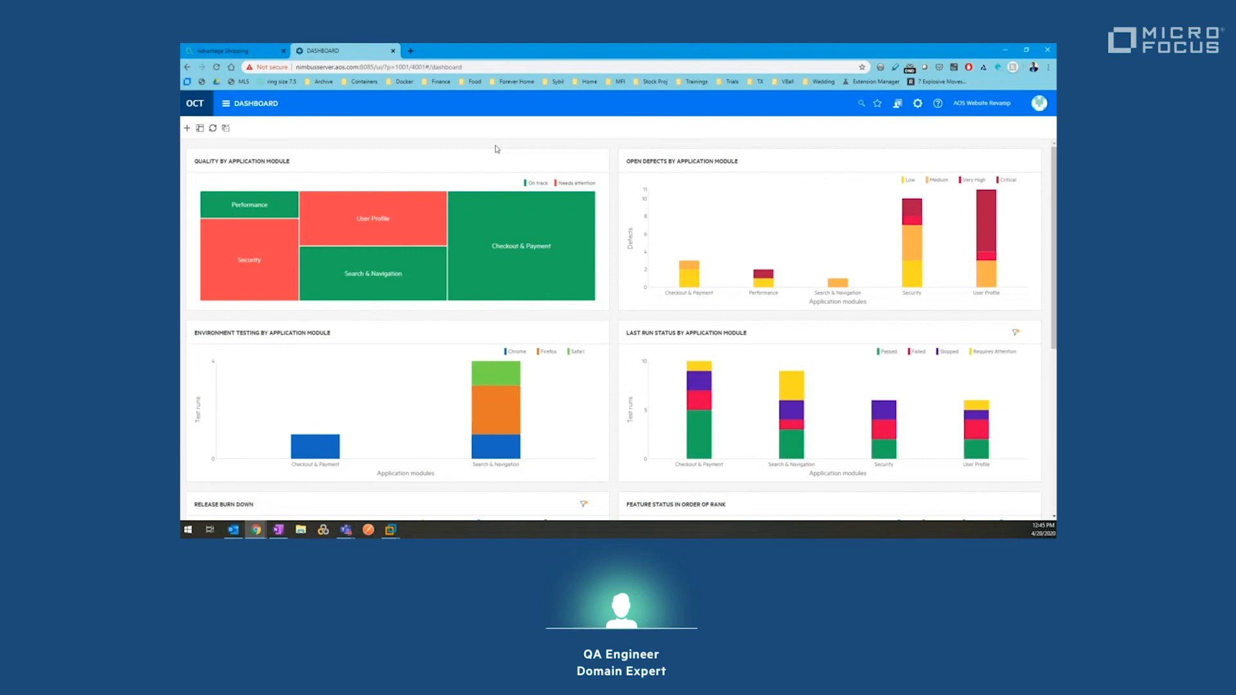
pyautogui.moveTo(567, 153); pyautogui.dragTo(593, 202)
pyautogui.click(601, 212)
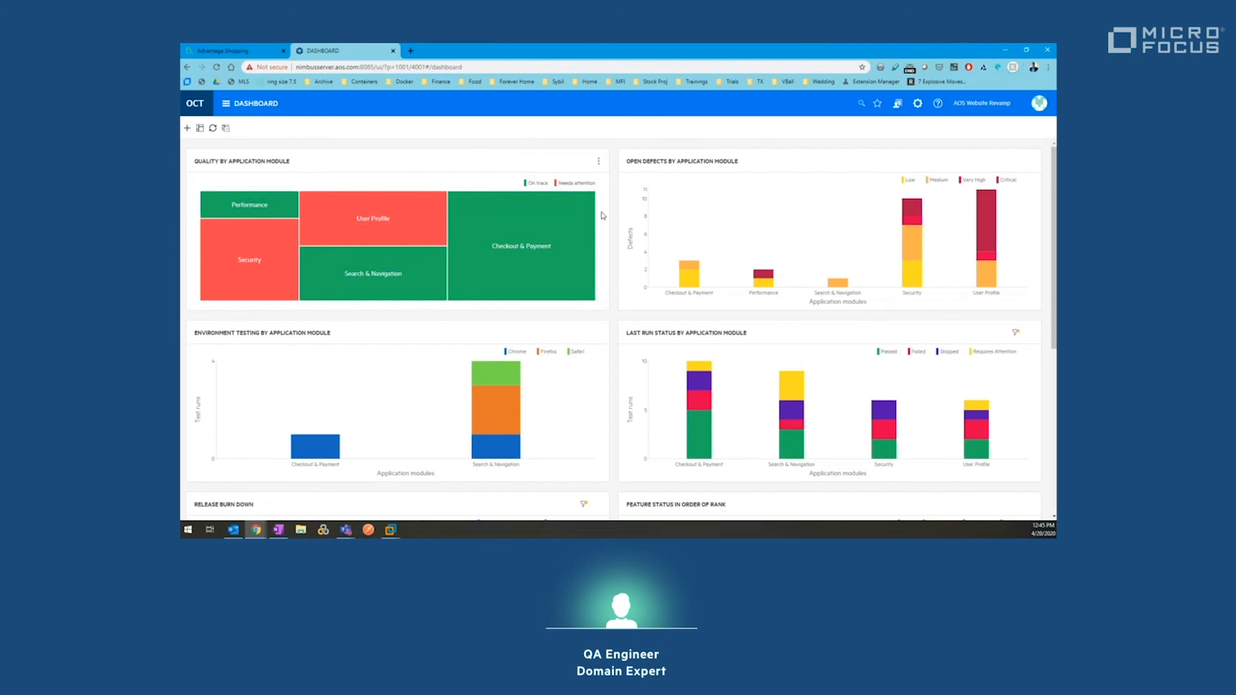